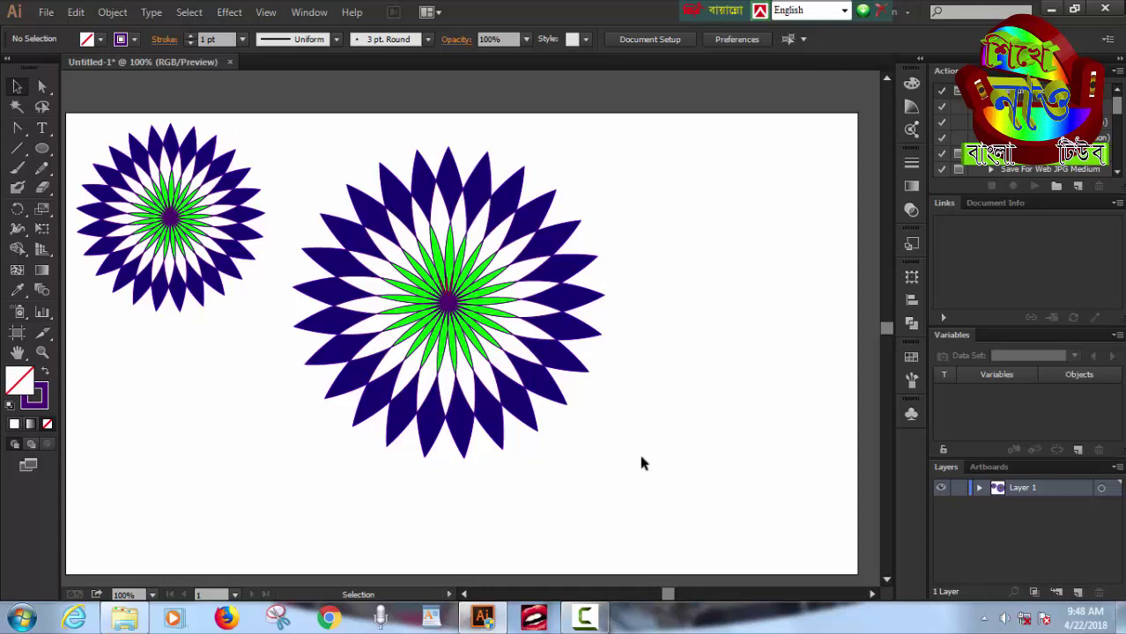
- Close Untitled-1 without saving and create a new 960 × 560 px Web document
click(229, 62)
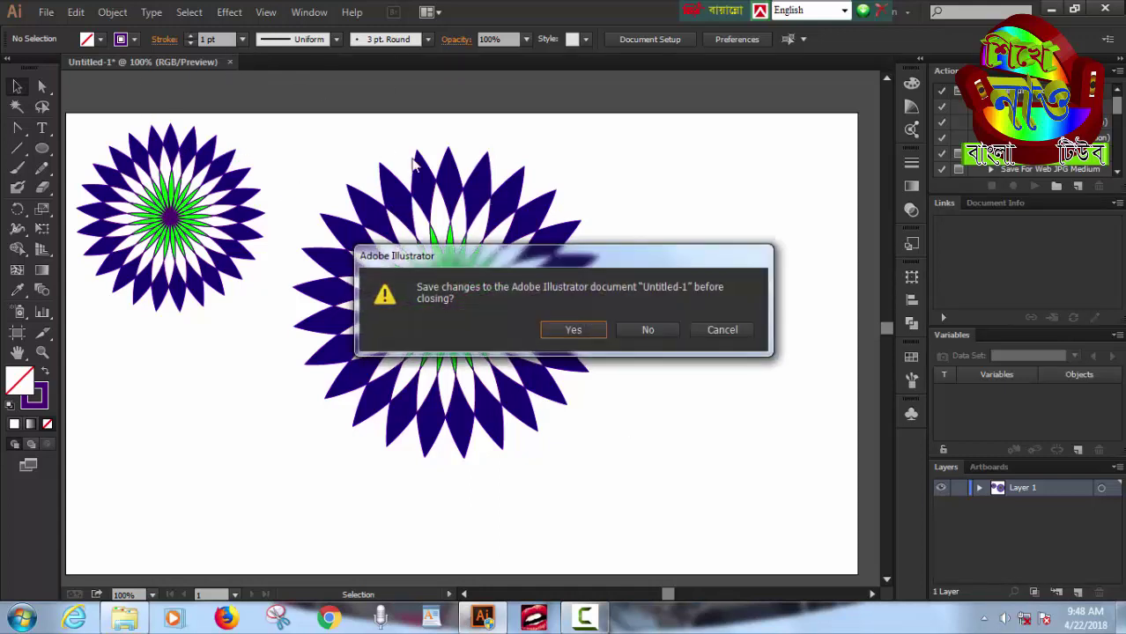
click(647, 331)
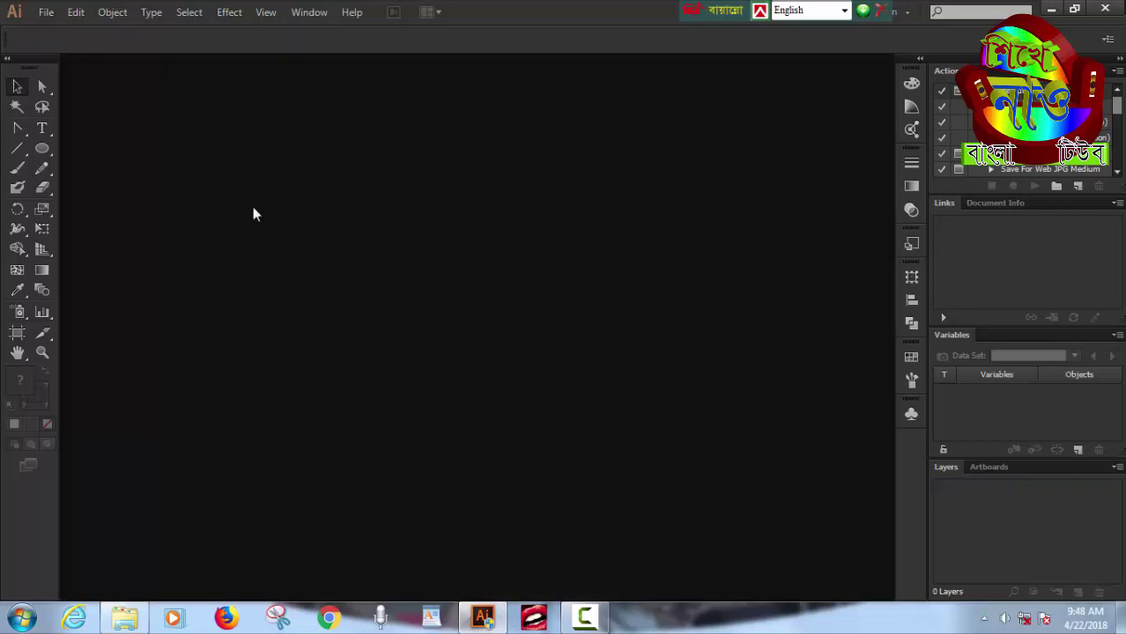
click(45, 13)
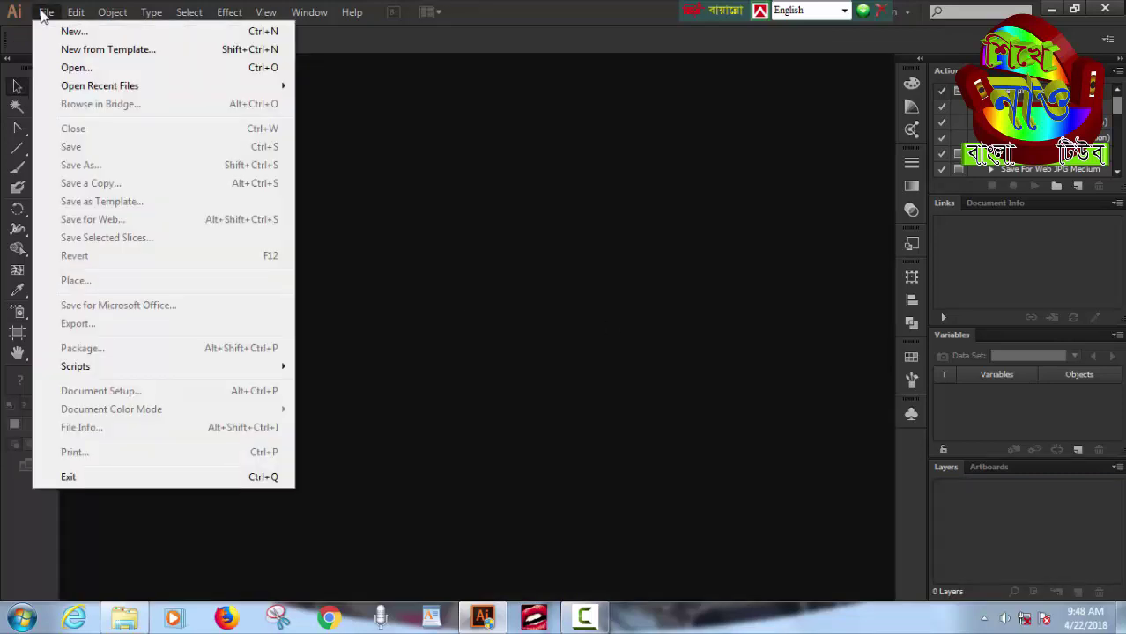
click(71, 33)
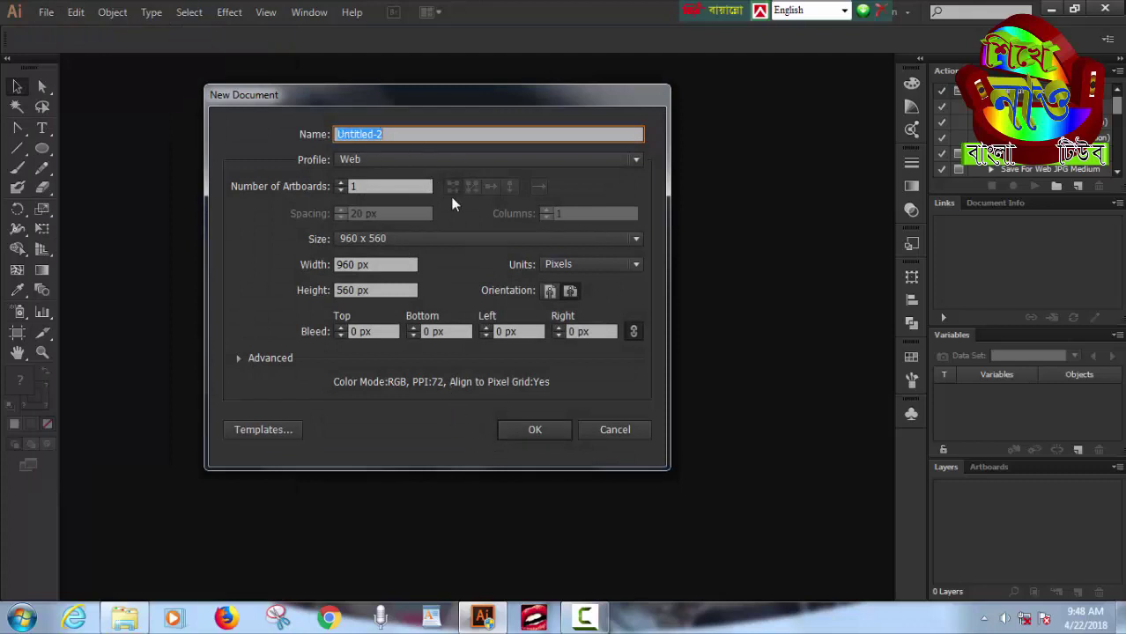
click(532, 430)
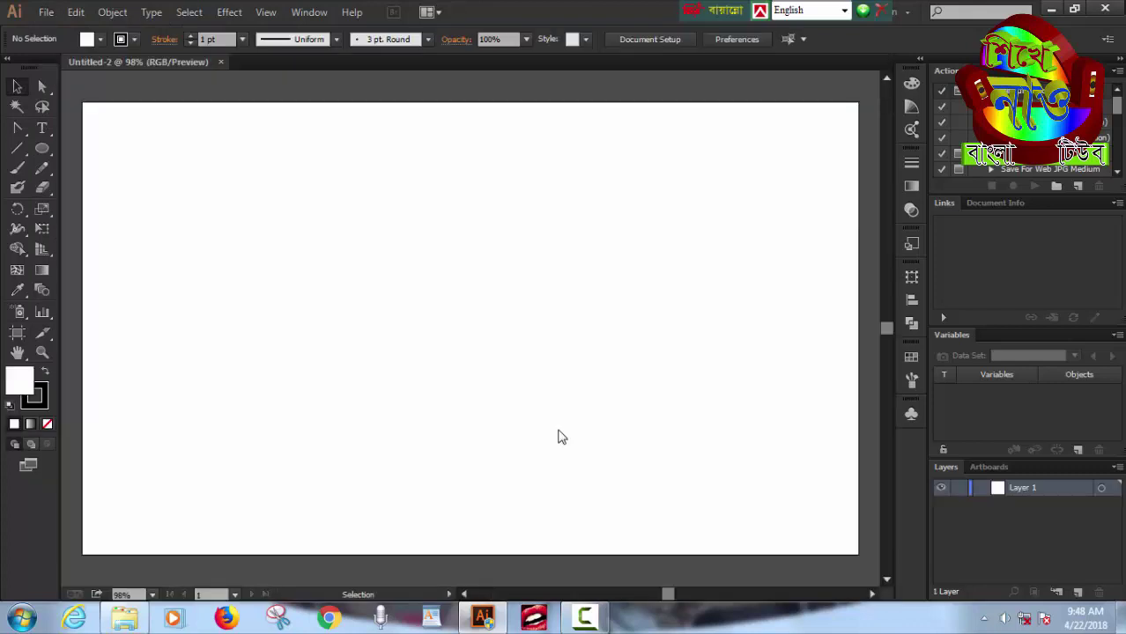
- Draw a tall narrow ellipse of about 40 × 167 px near the artboard's top-left
click(44, 152)
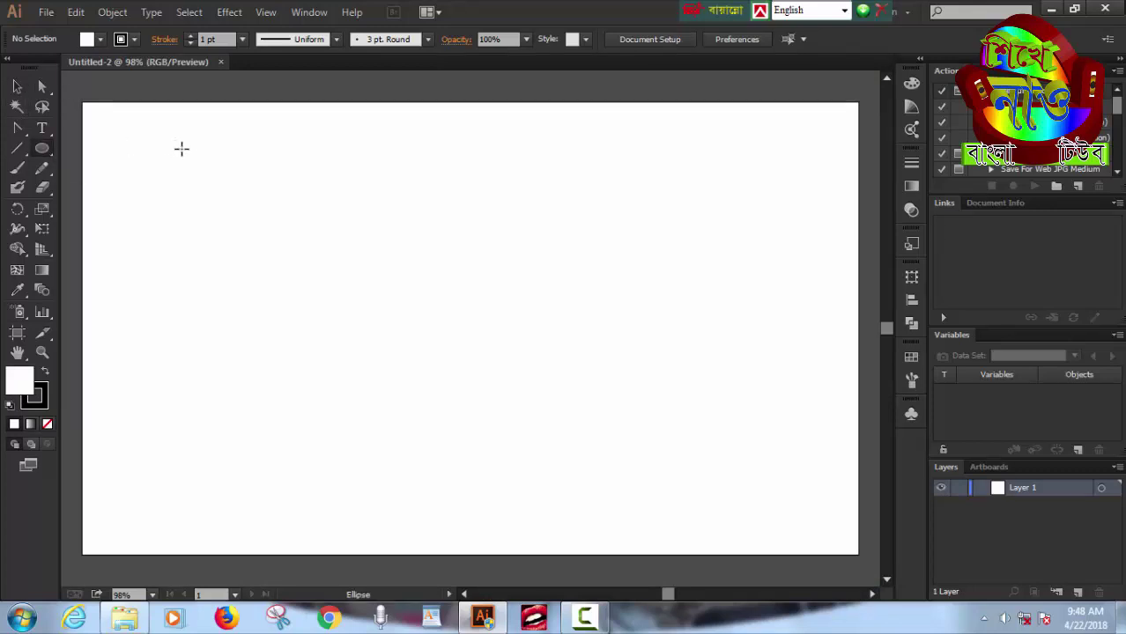
mouse_move(246, 180)
mouse_down()
mouse_move(291, 345)
mouse_move(279, 328)
mouse_up()
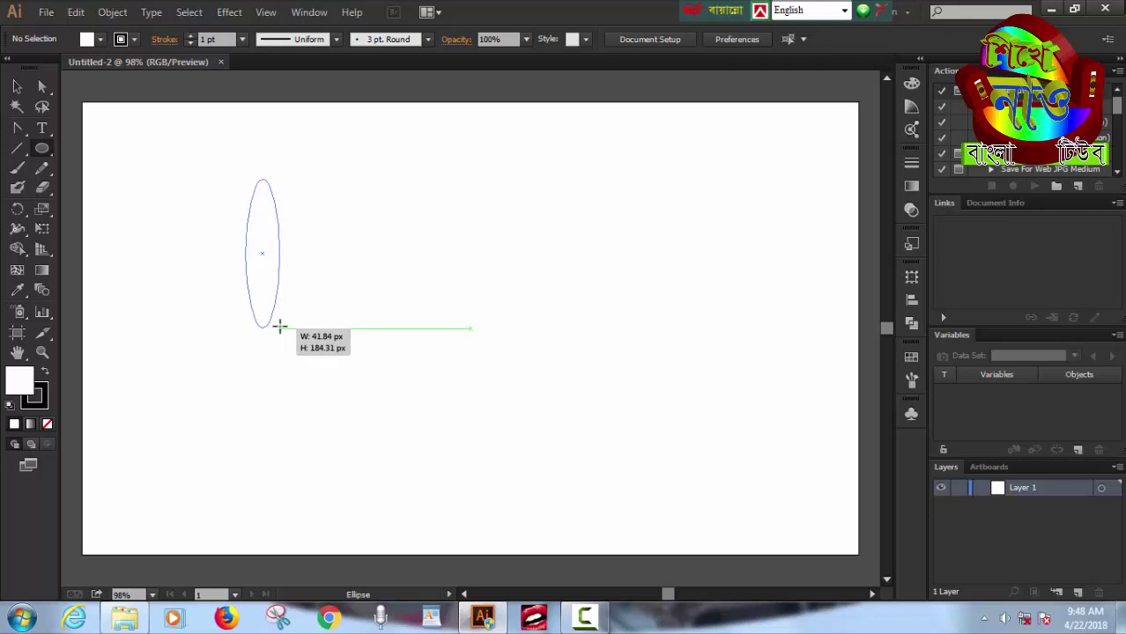
drag(279, 328, 278, 315)
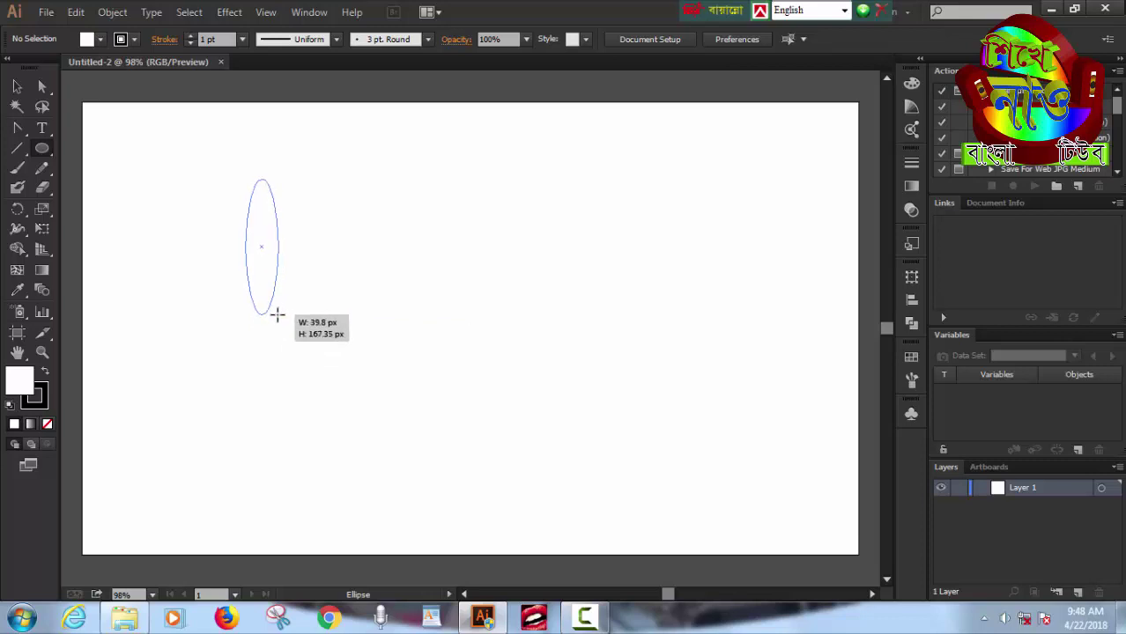
drag(278, 315, 278, 315)
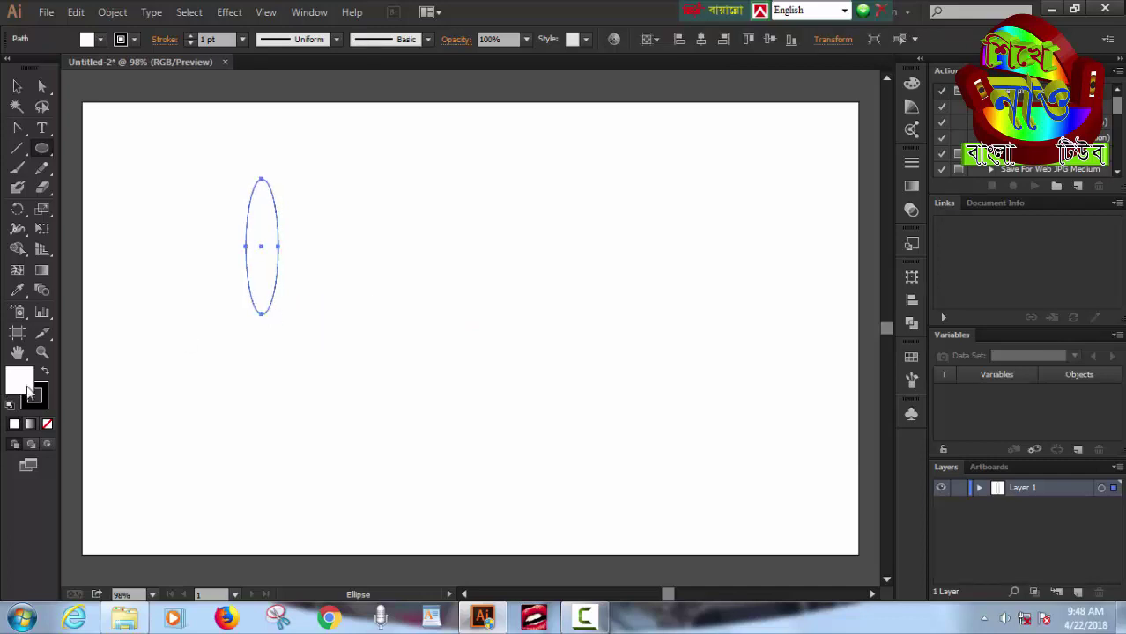
- Give the ellipse no stroke and a solid dark navy fill from Swatches
click(17, 86)
click(48, 426)
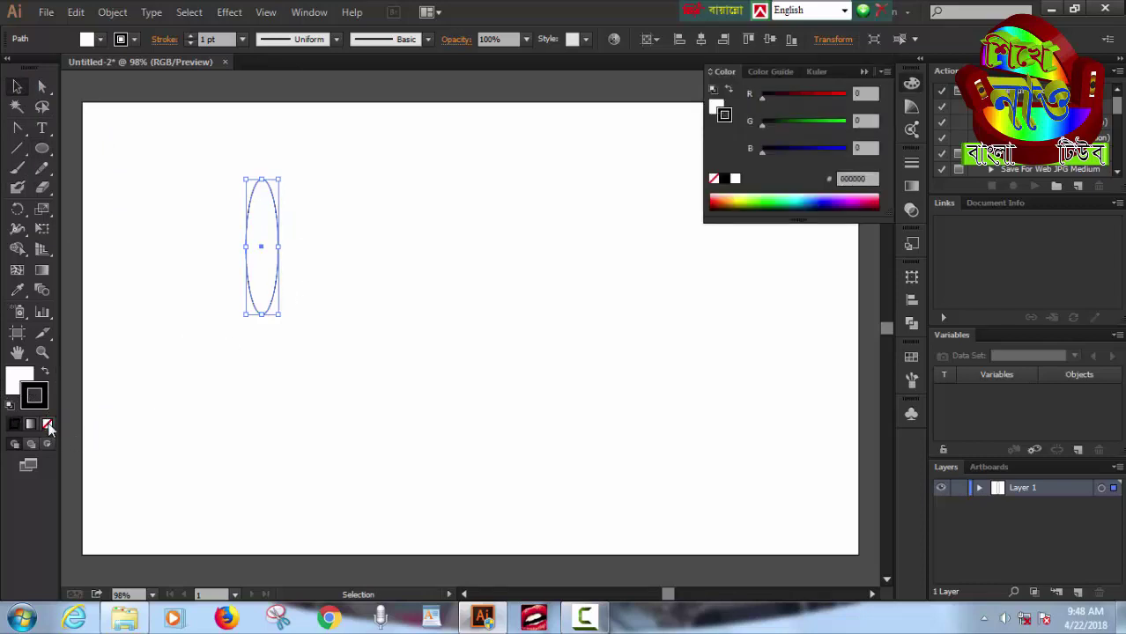
click(16, 381)
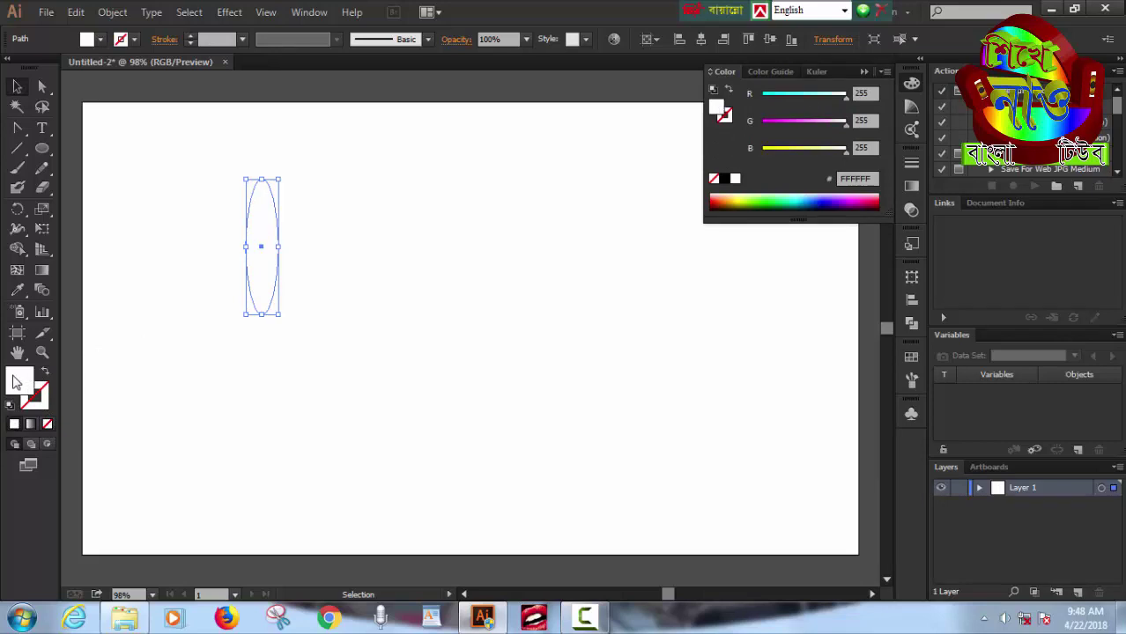
click(912, 357)
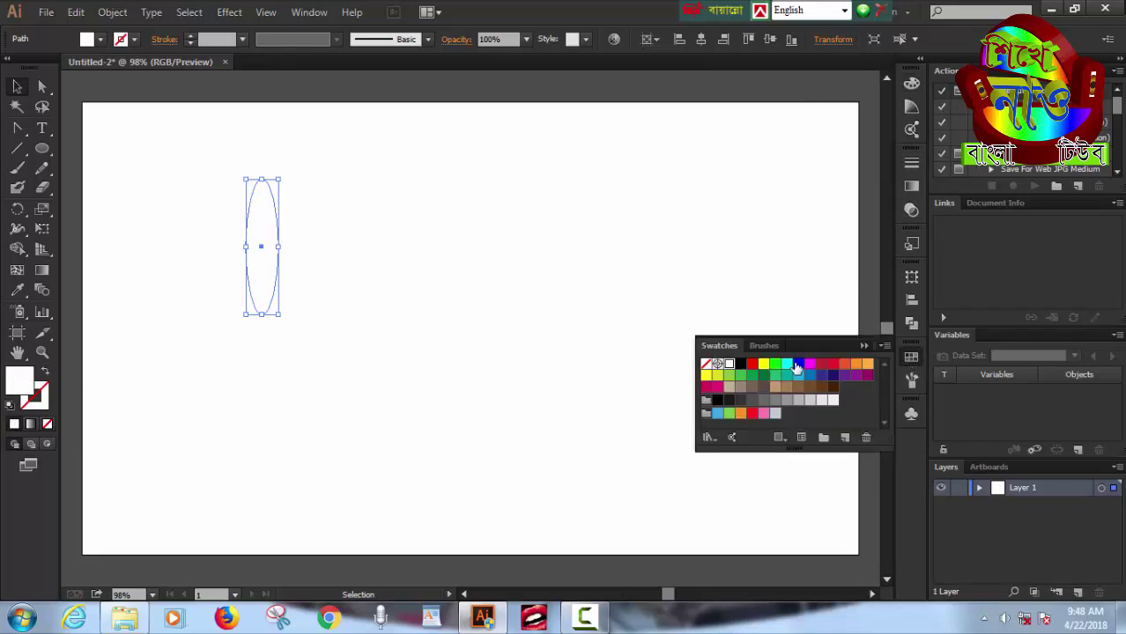
click(831, 379)
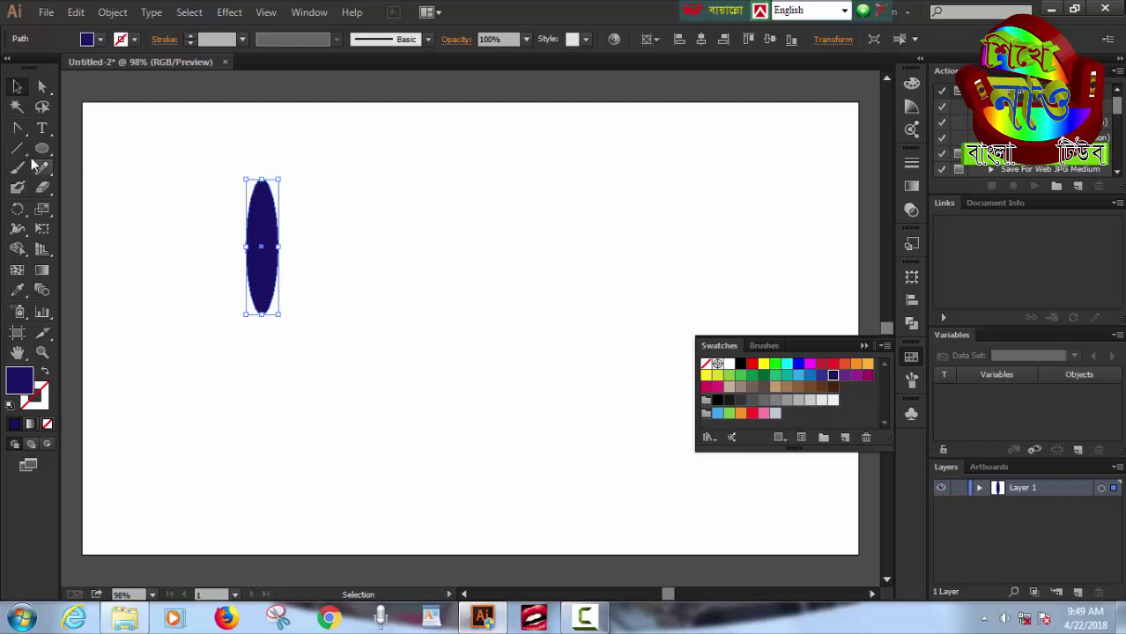
click(15, 132)
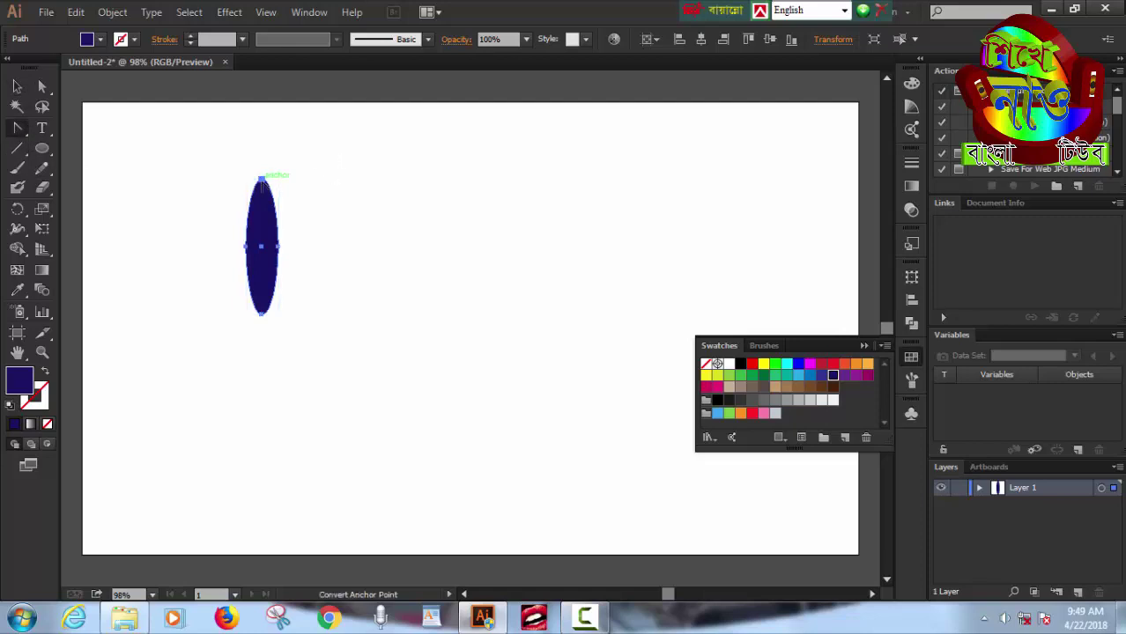
- Convert the ellipse's top and bottom anchors into sharp corners, forming a pointed petal
click(261, 180)
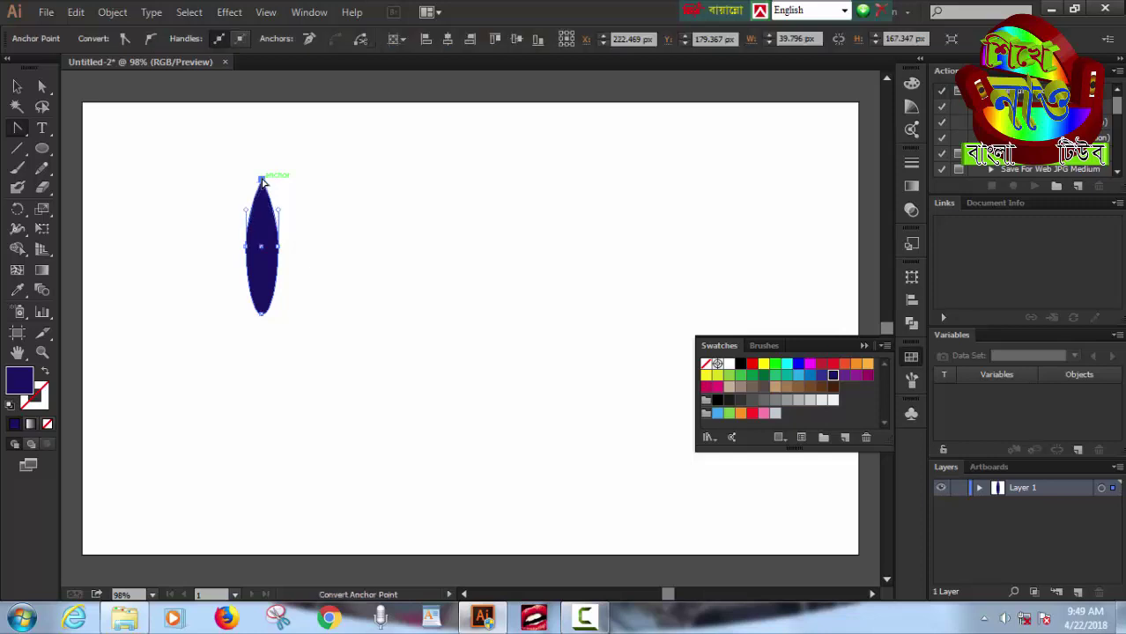
click(260, 313)
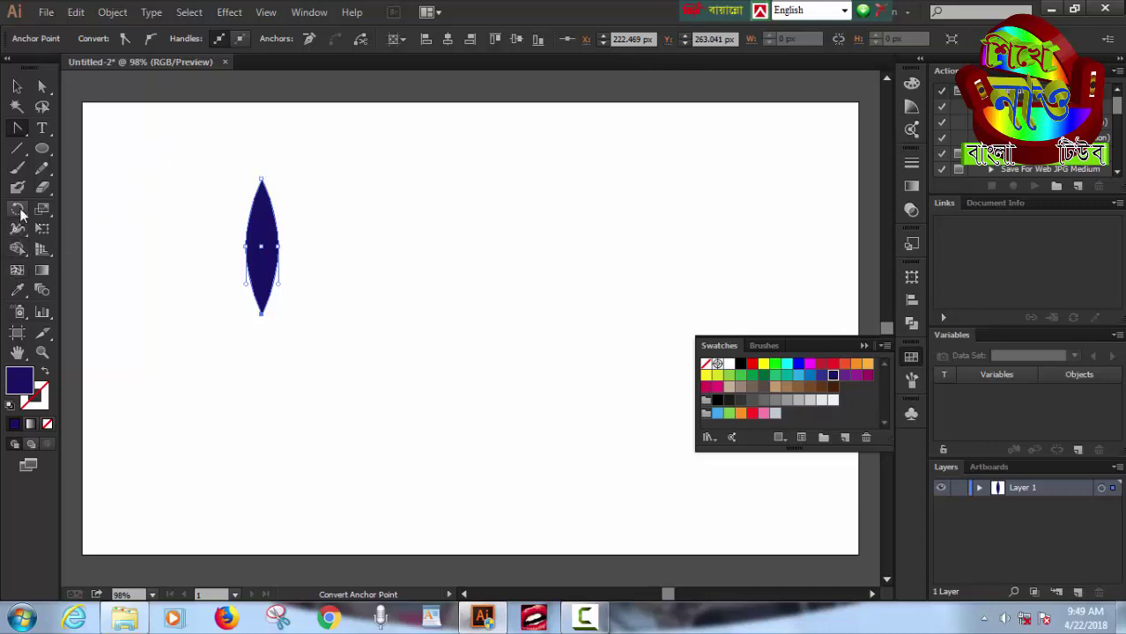
click(21, 211)
click(261, 314)
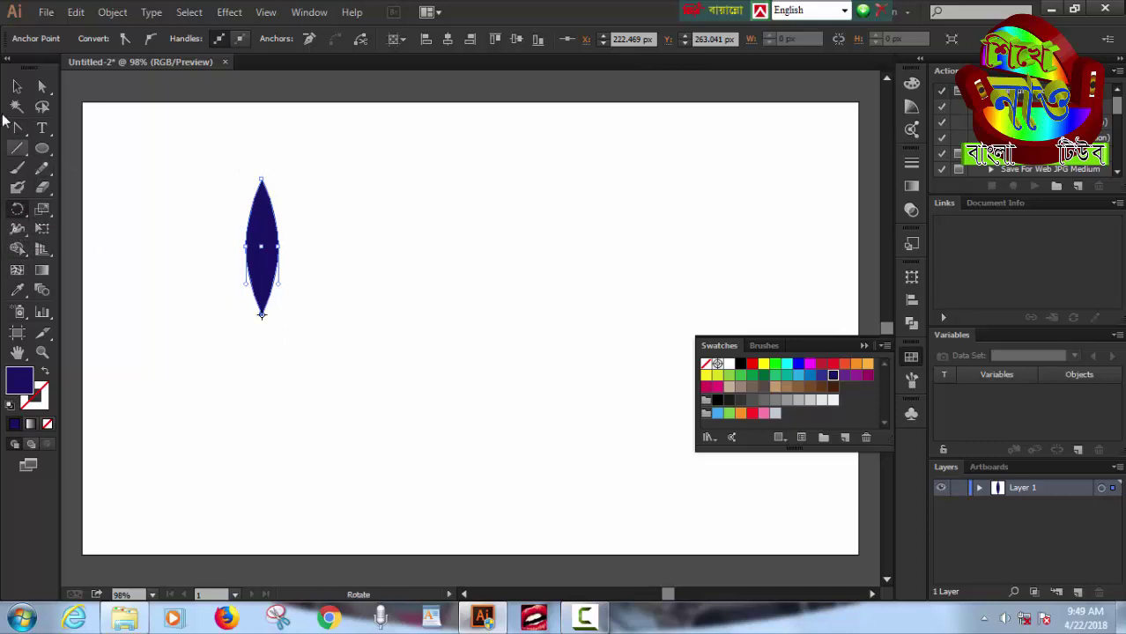
click(17, 86)
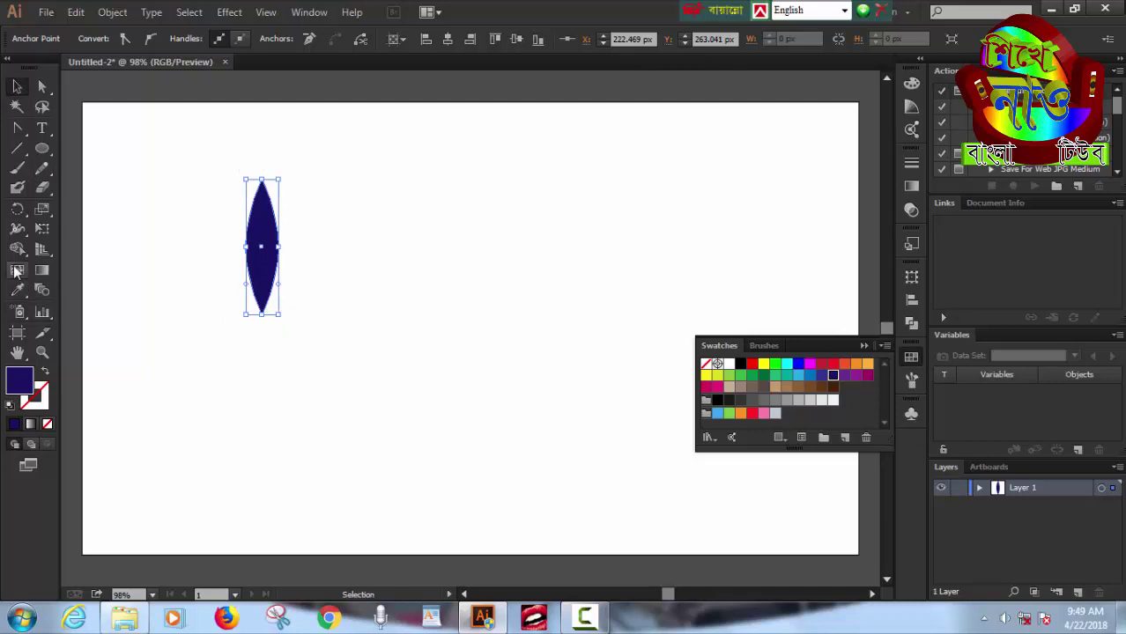
- Rotate a copy of the petal about 14° around its bottom tip
click(15, 212)
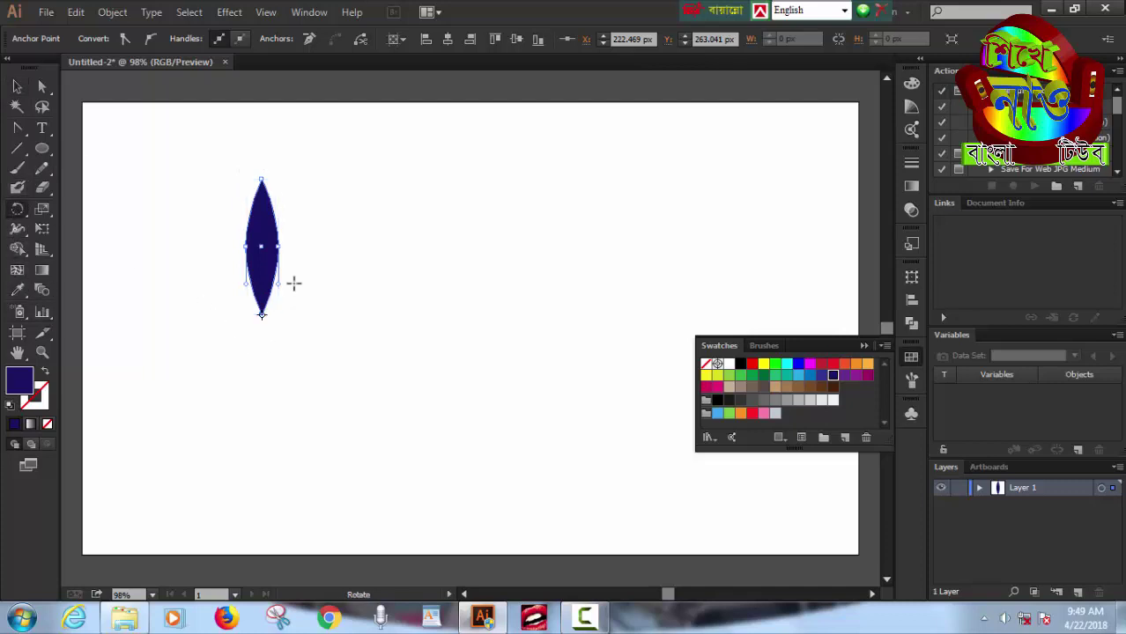
mouse_move(321, 155)
mouse_down()
mouse_move(374, 208)
mouse_move(321, 157)
mouse_up()
click(20, 86)
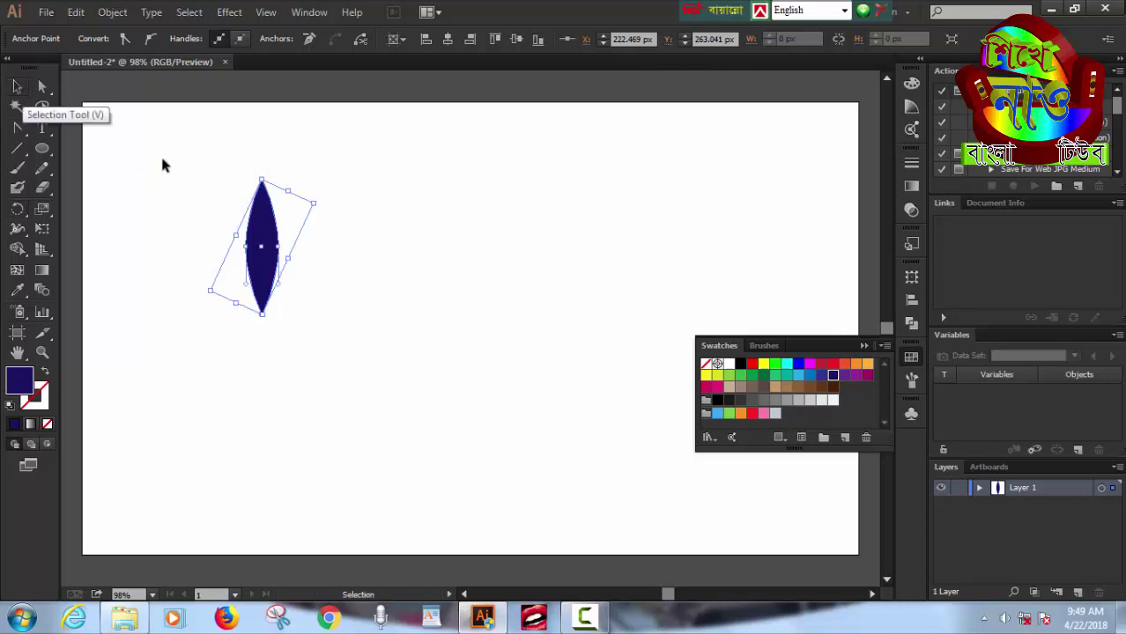
click(408, 264)
drag(203, 174, 350, 320)
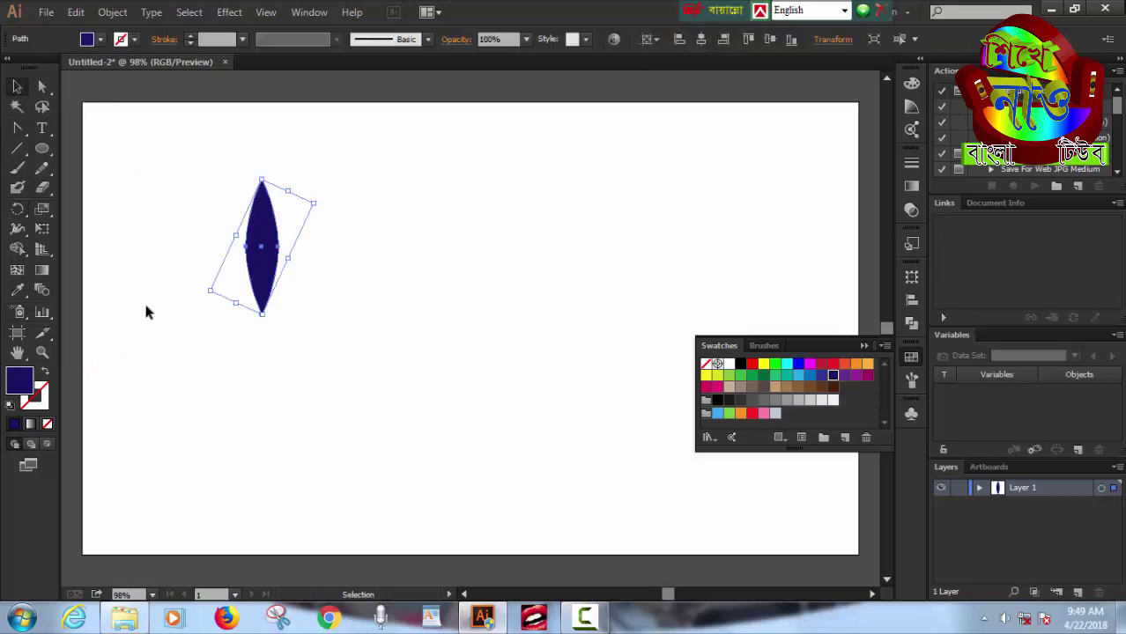
click(22, 210)
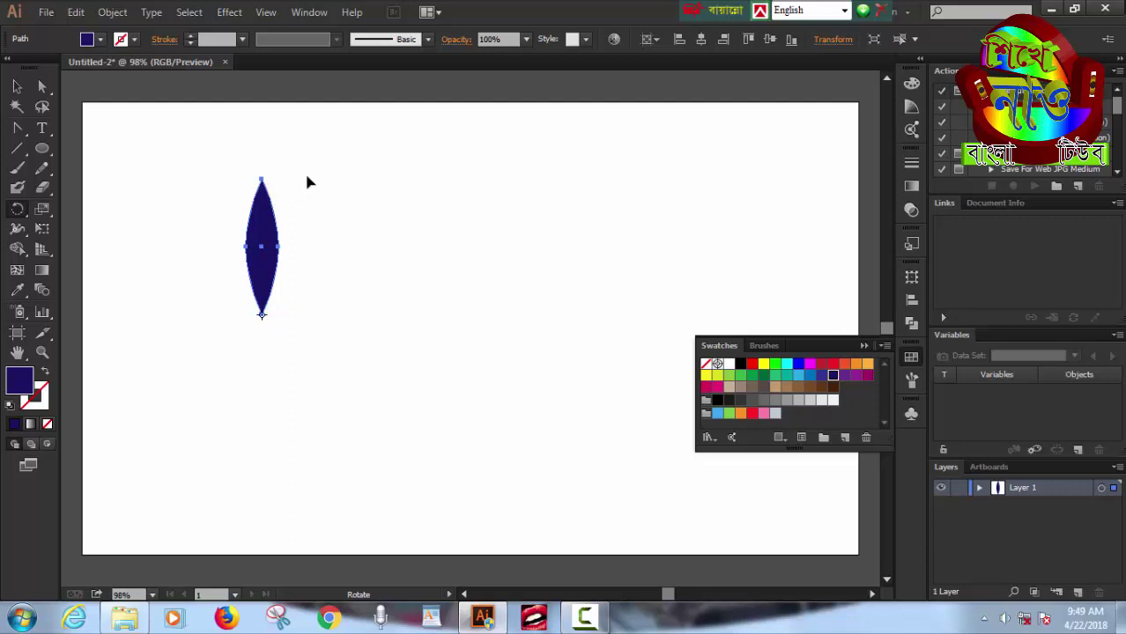
mouse_move(307, 181)
mouse_down()
mouse_move(348, 200)
mouse_move(333, 189)
mouse_up()
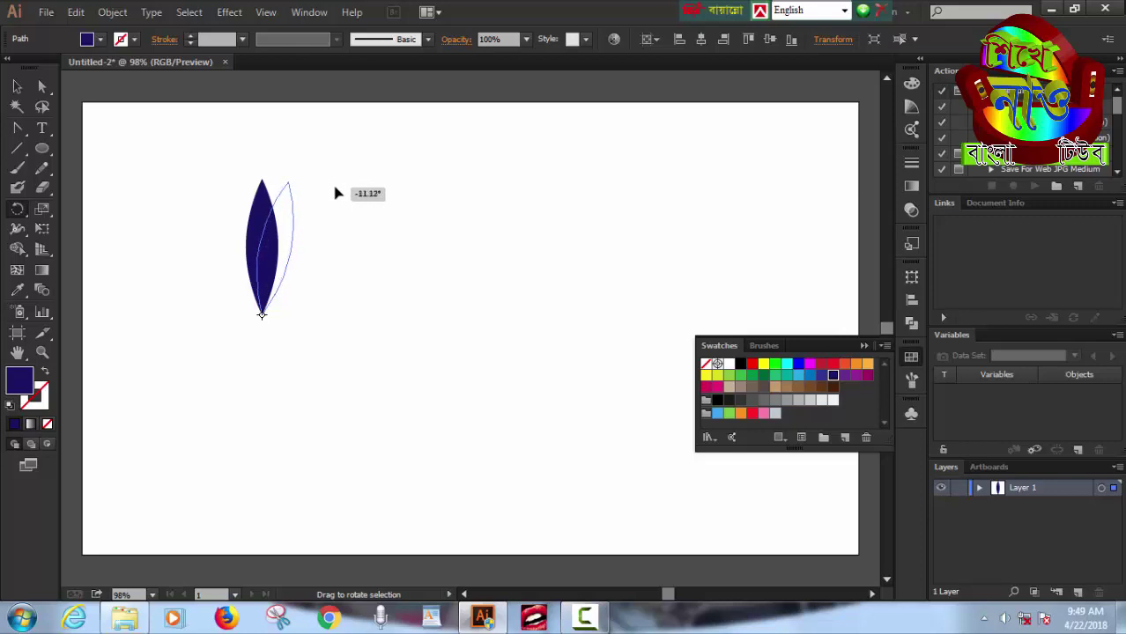
drag(331, 184, 343, 189)
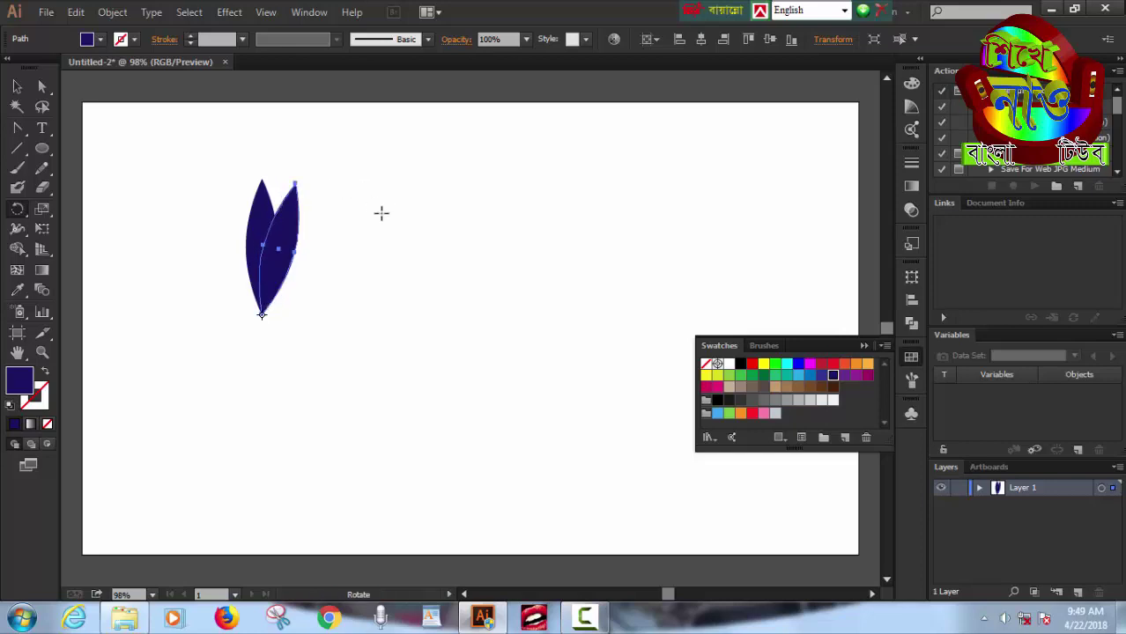
key(v)
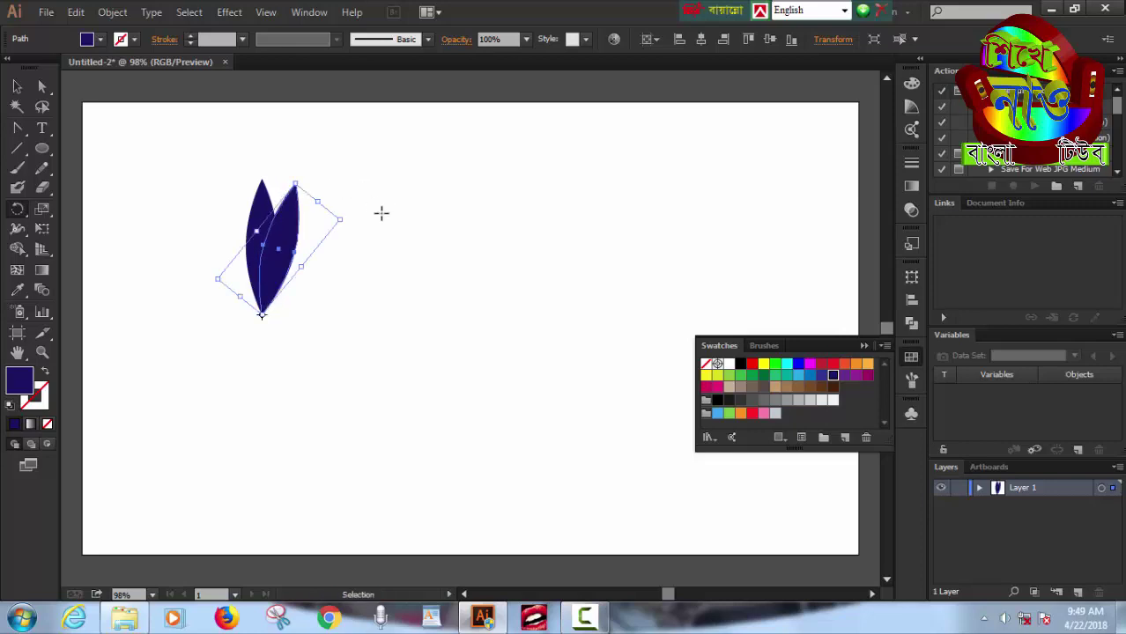
- Repeat the rotated copy with Ctrl+D until petals ring the whole centre
key(ctrl+d)
key(ctrl+d)
key(ctrl+d)
key(ctrl+d)
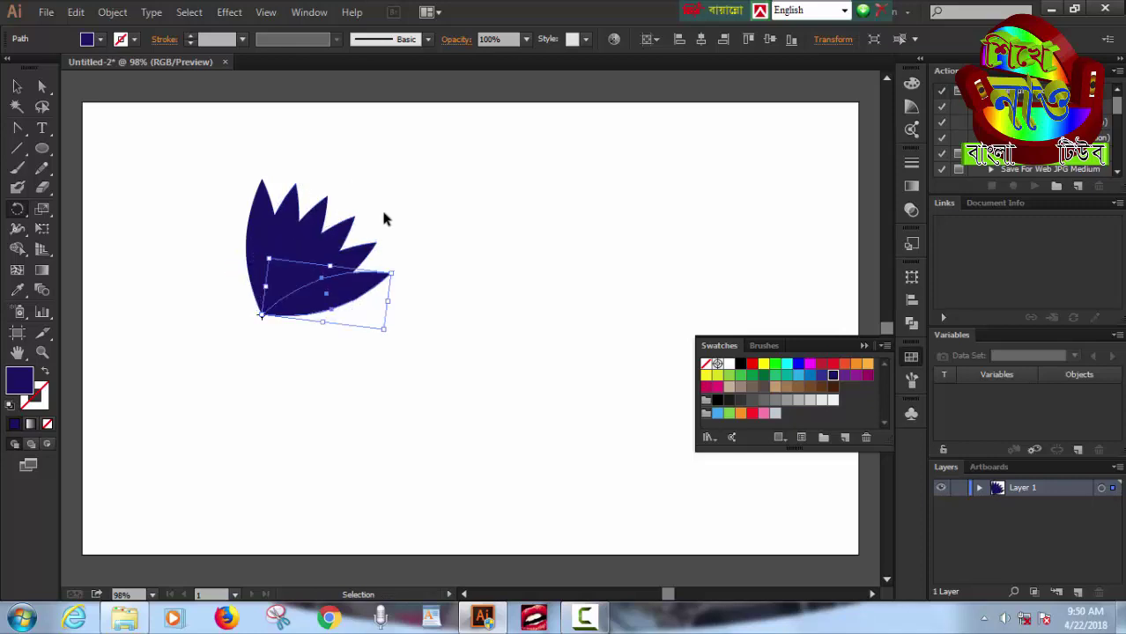
key(ctrl+d)
key(ctrl+d)
key(ctrl+d)
key(ctrl+d)
key(ctrl+d)
key(ctrl+d)
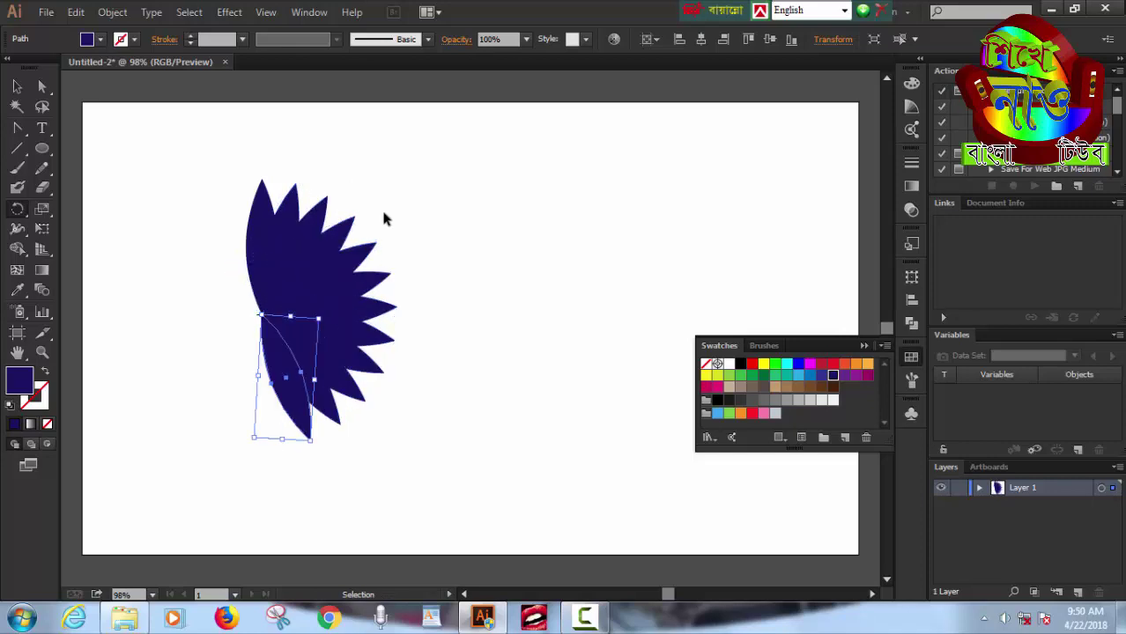
key(ctrl+d)
key(ctrl+d)
key(ctrl+d)
key(ctrl+d)
key(ctrl+d)
key(ctrl+d)
key(ctrl+d)
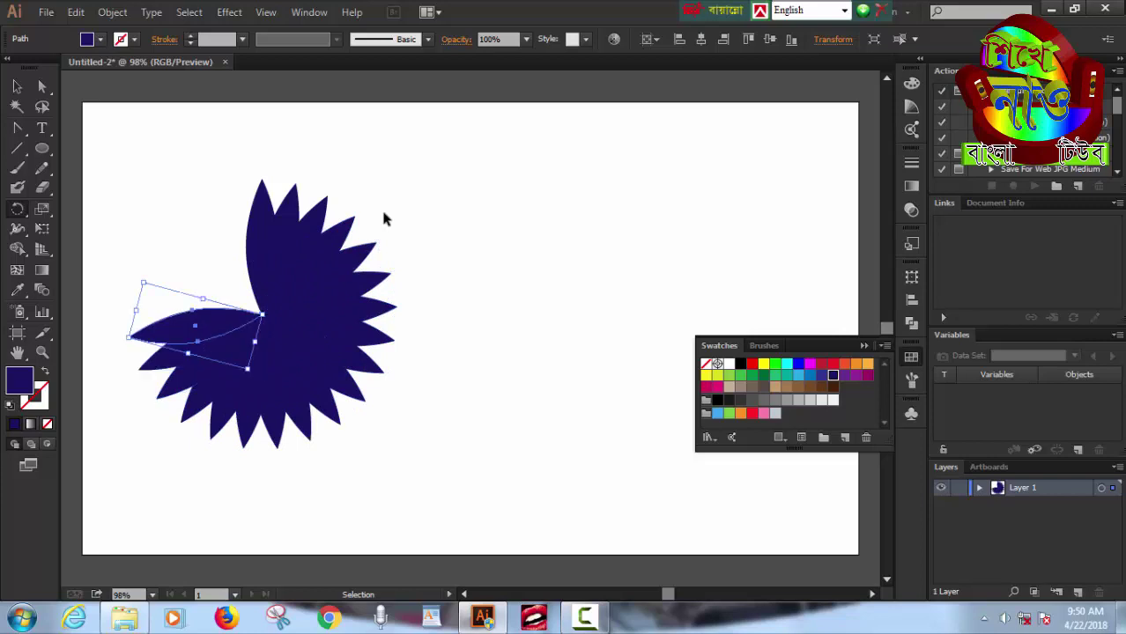
key(ctrl+d)
key(ctrl+d)
key(ctrl+d)
key(ctrl+d)
key(ctrl+d)
key(ctrl+d)
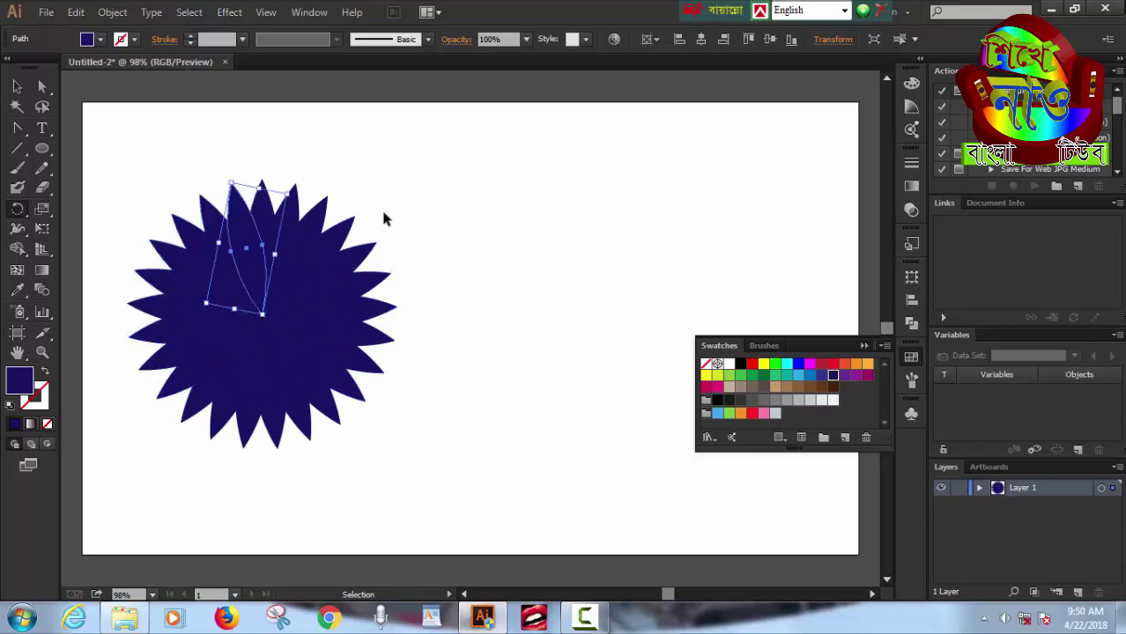
key(r)
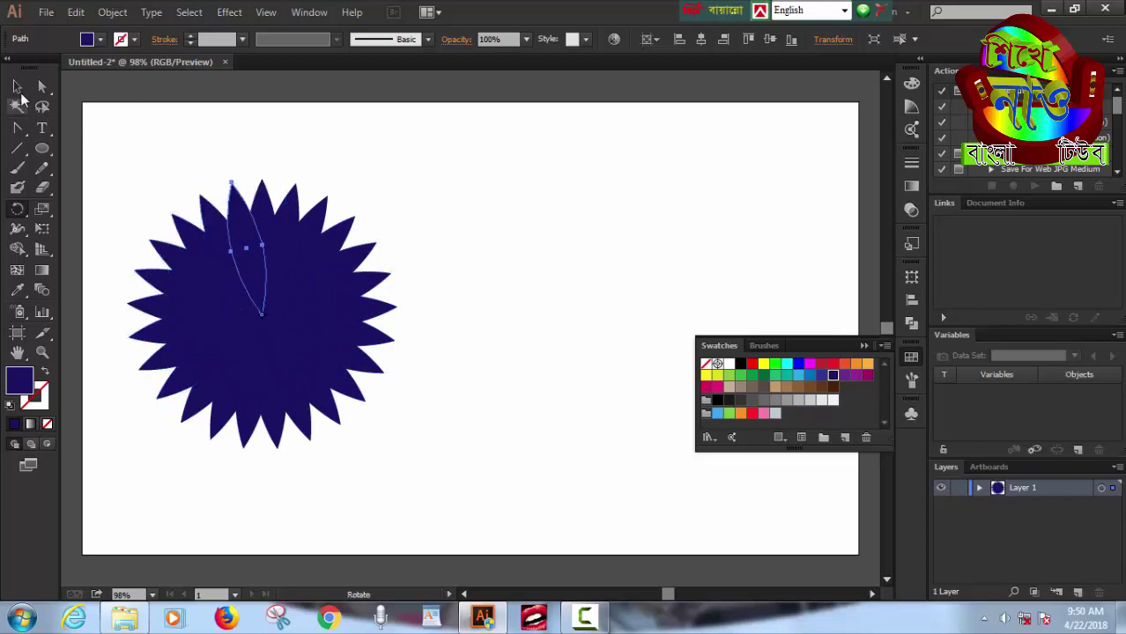
click(17, 86)
click(443, 169)
- Apply Pathfinder Divide to all the petals, then reselect the group with Stroke active
drag(161, 167, 401, 429)
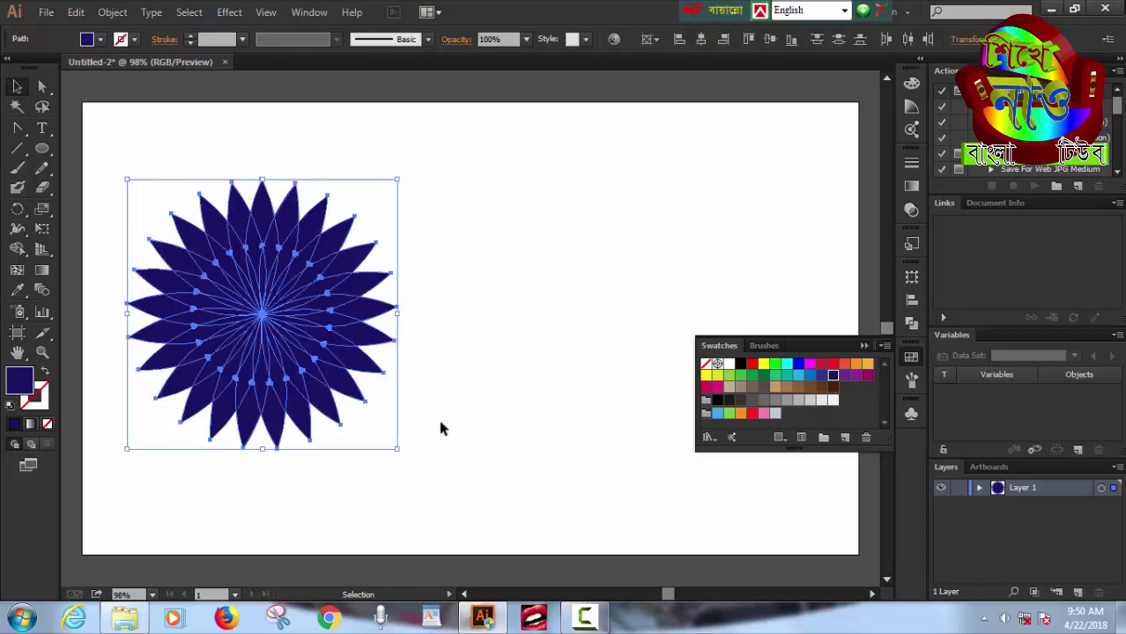
click(912, 322)
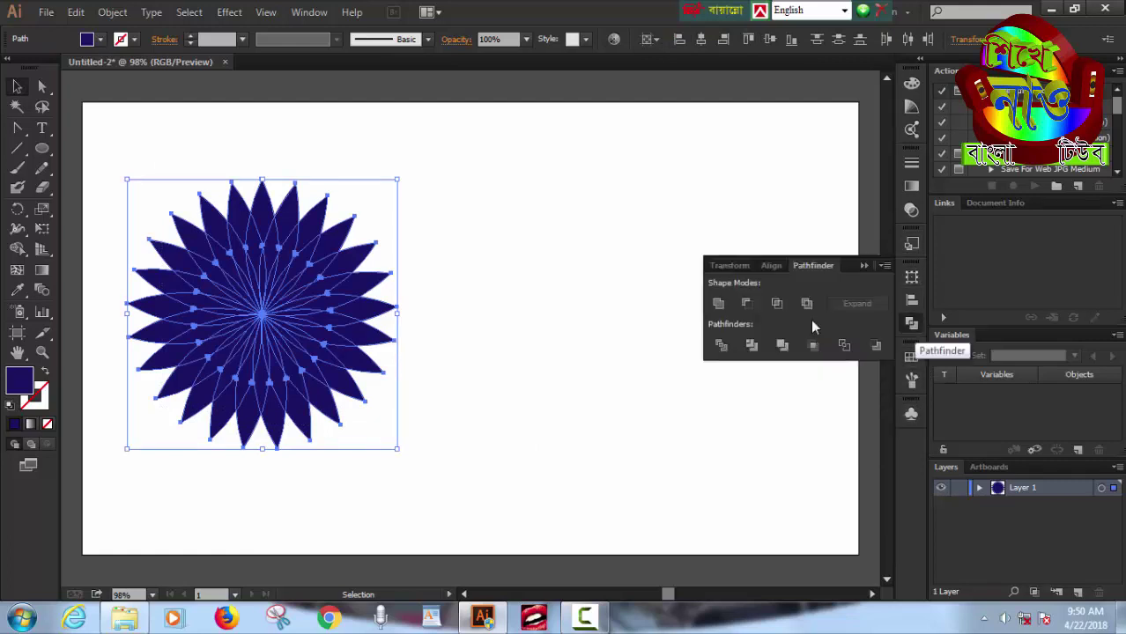
click(720, 346)
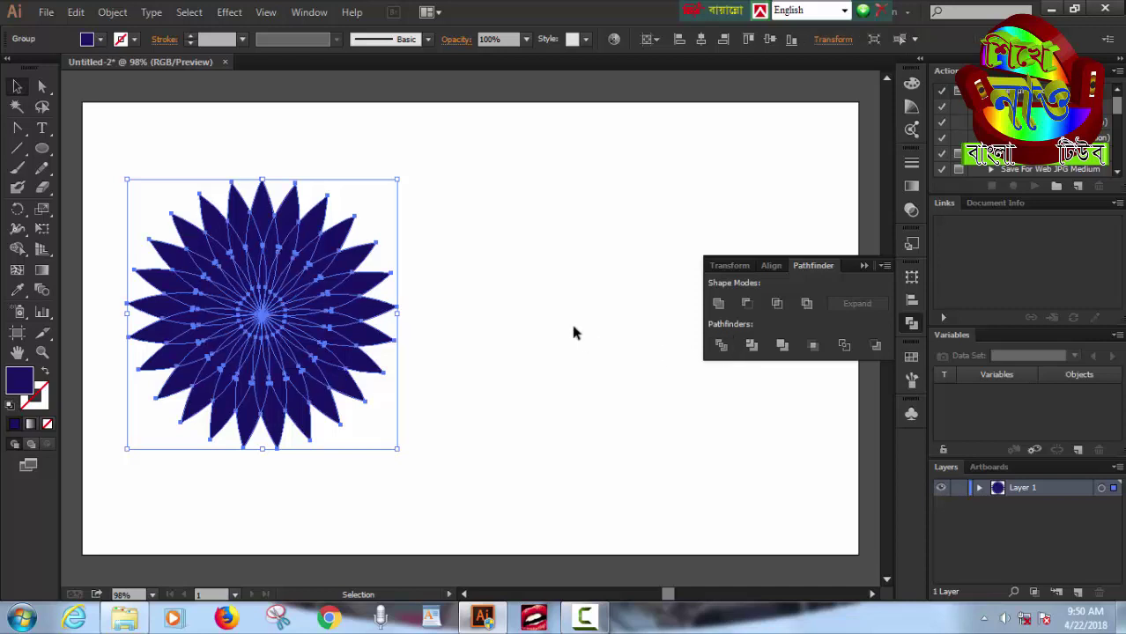
click(490, 242)
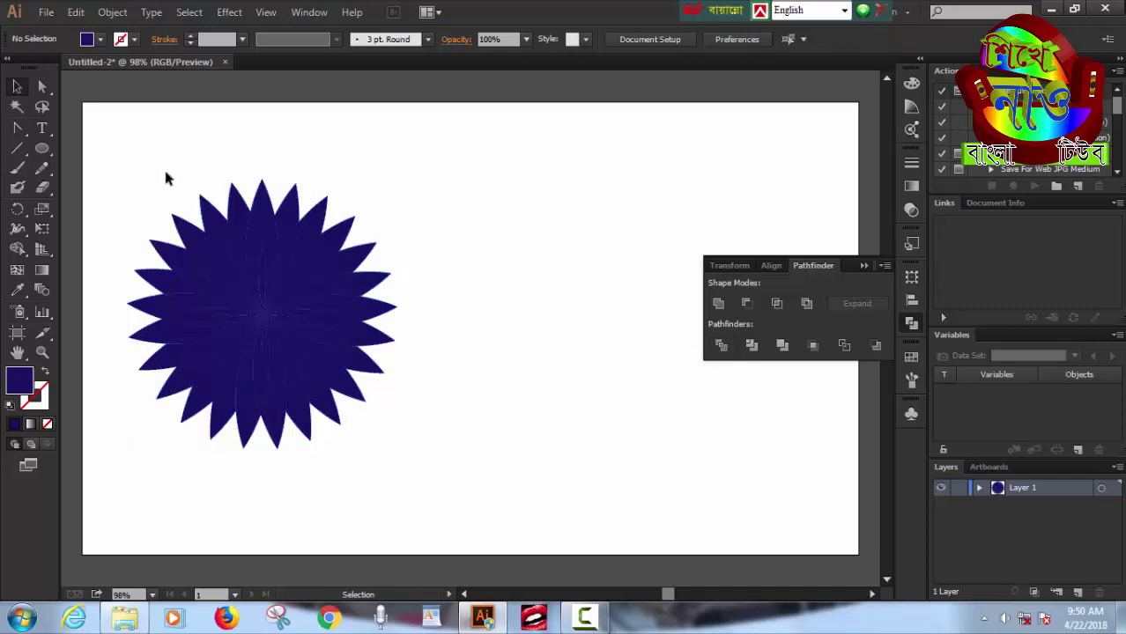
drag(119, 197, 414, 430)
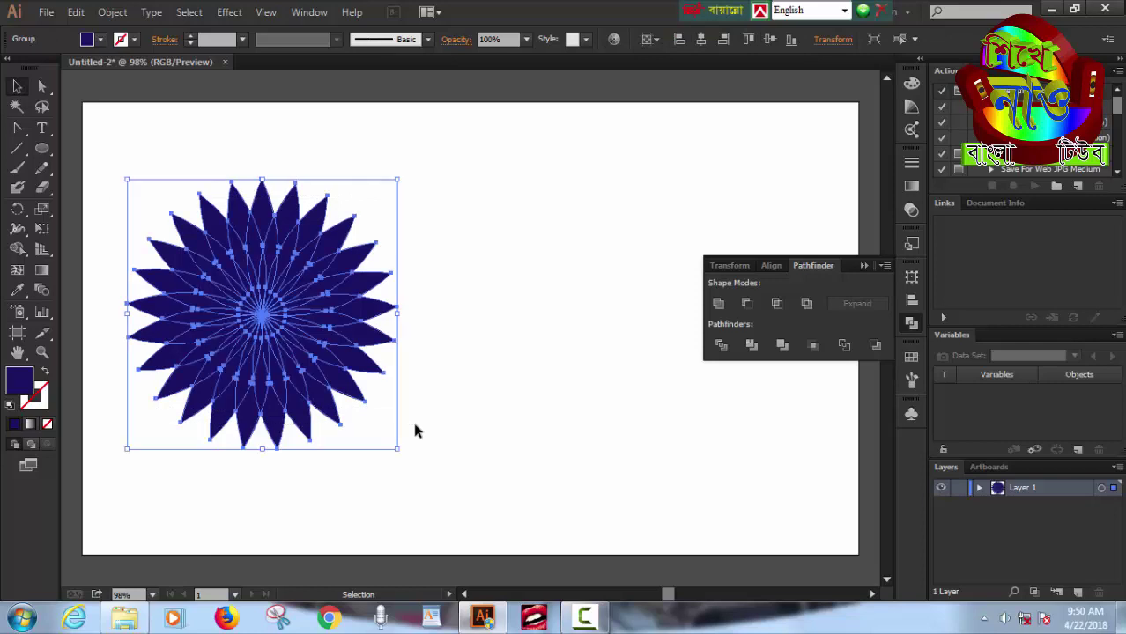
click(41, 396)
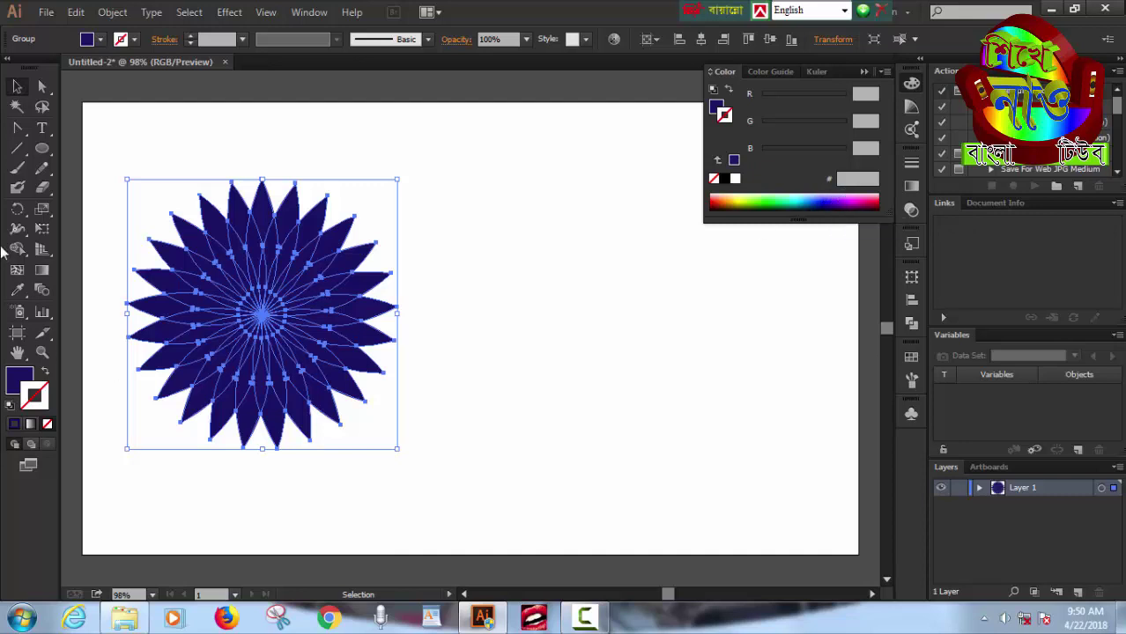
- Give every divided piece a red E72F00 stroke and deselect to check the outlines
click(17, 290)
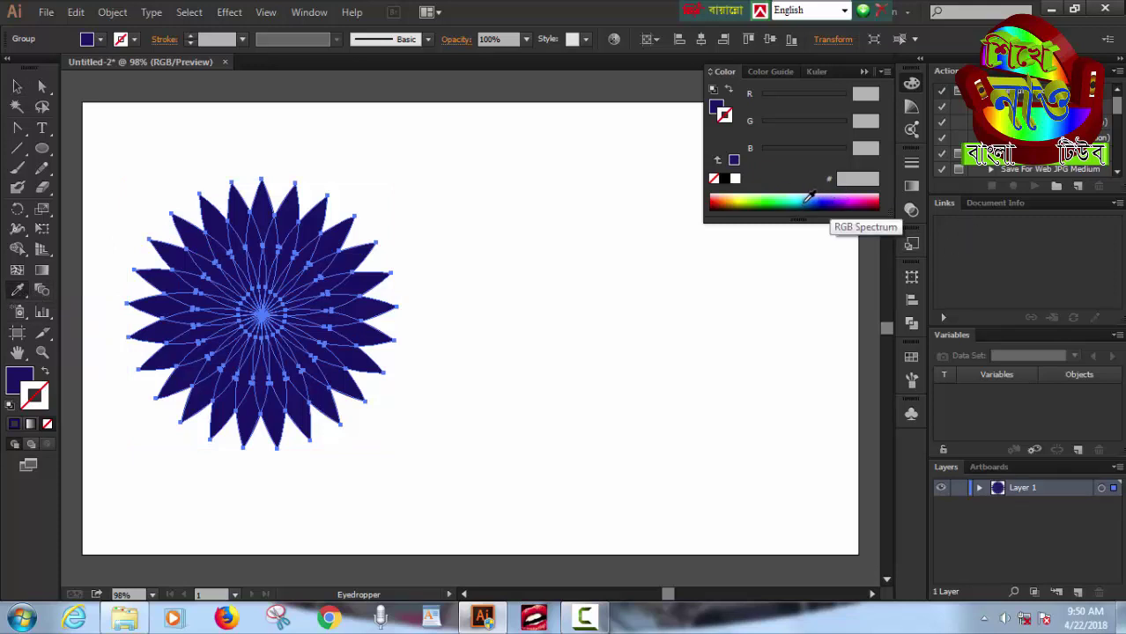
click(715, 201)
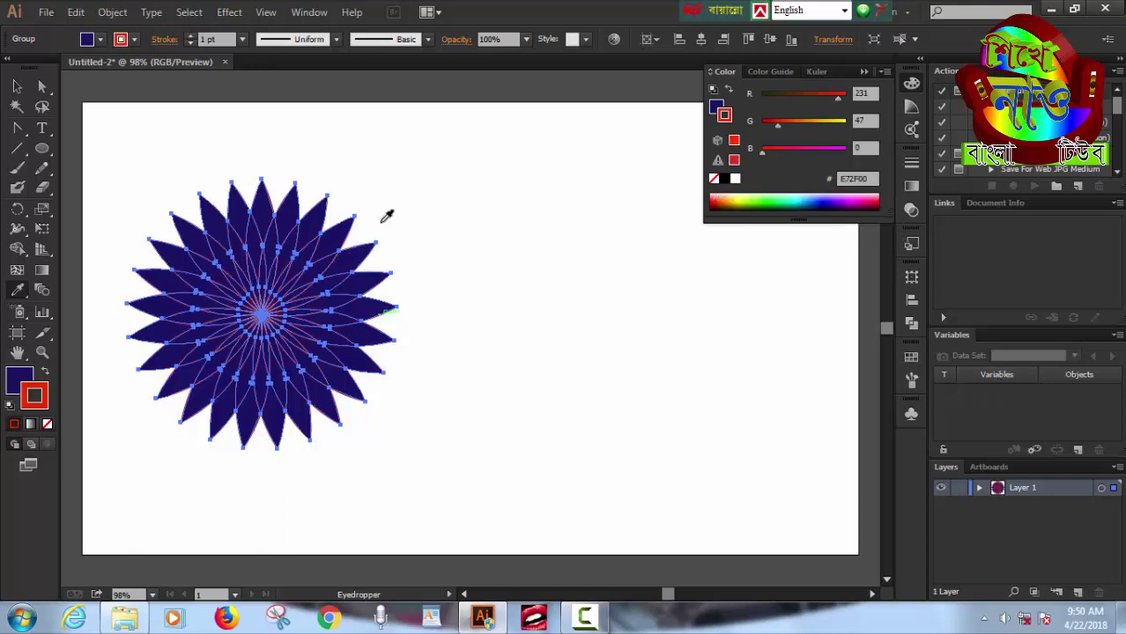
click(15, 86)
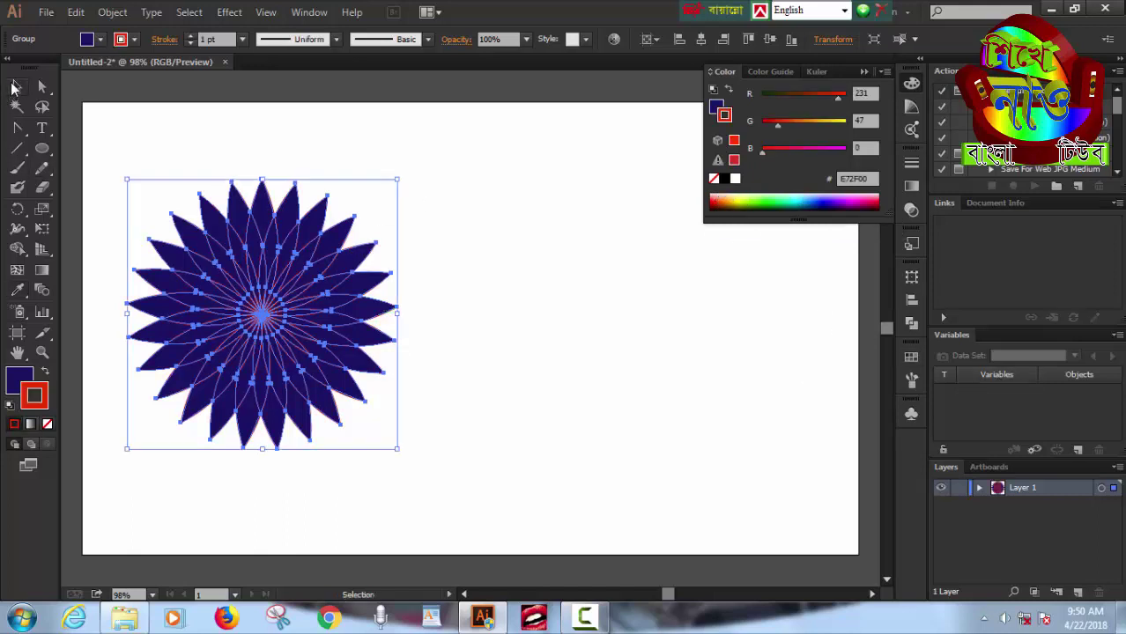
click(472, 308)
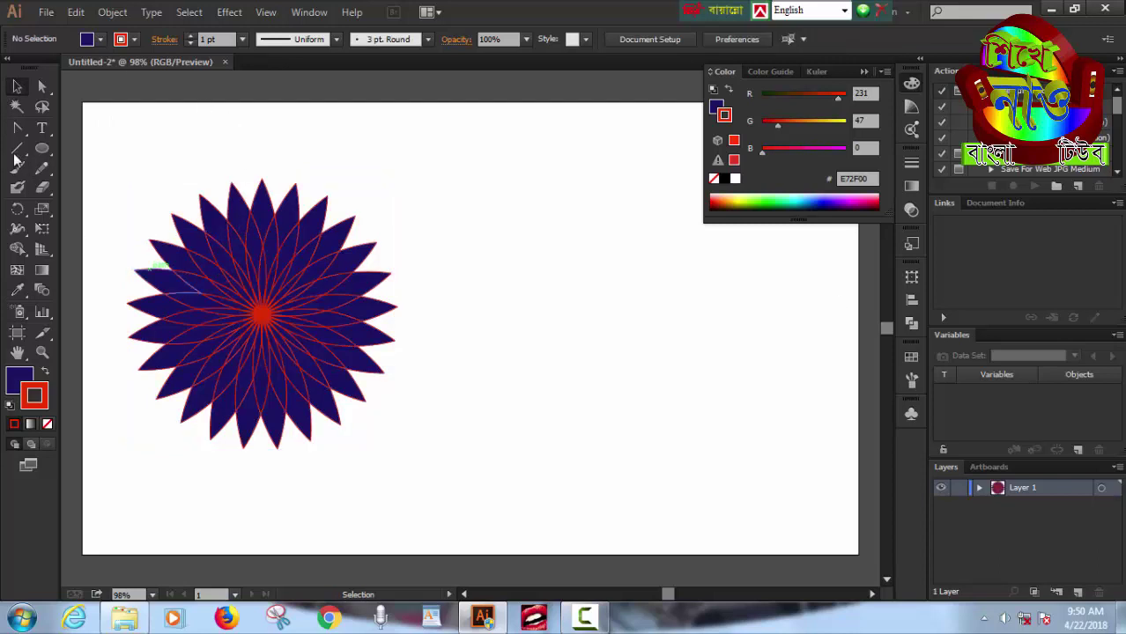
click(44, 88)
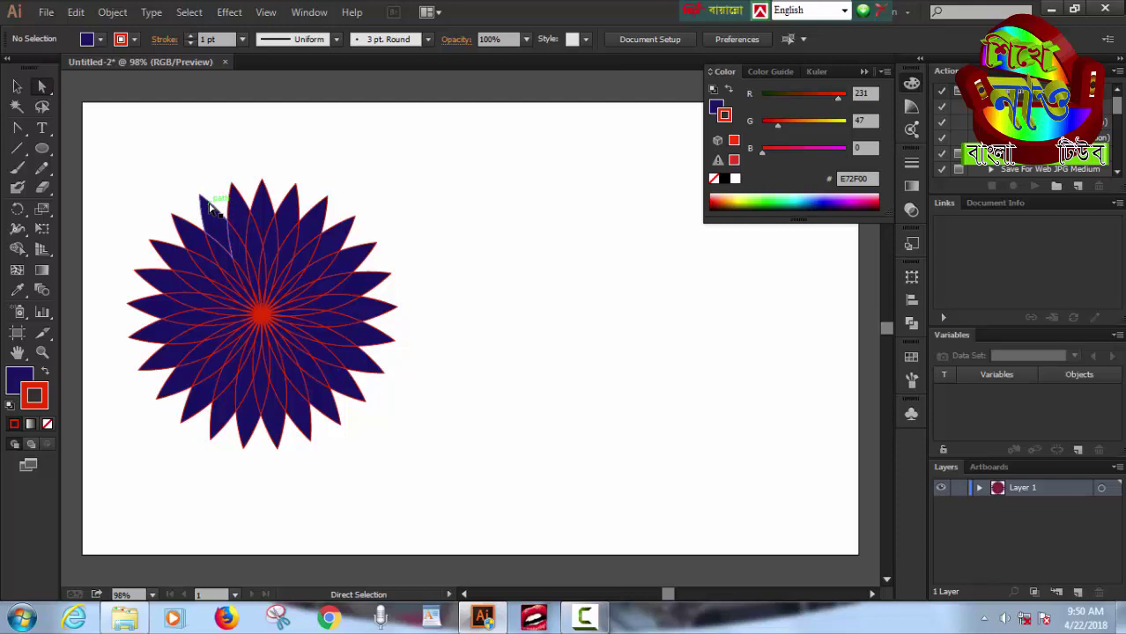
- Shift-select every outer petal-tip piece clockwise around the star with Direct Selection
click(227, 247)
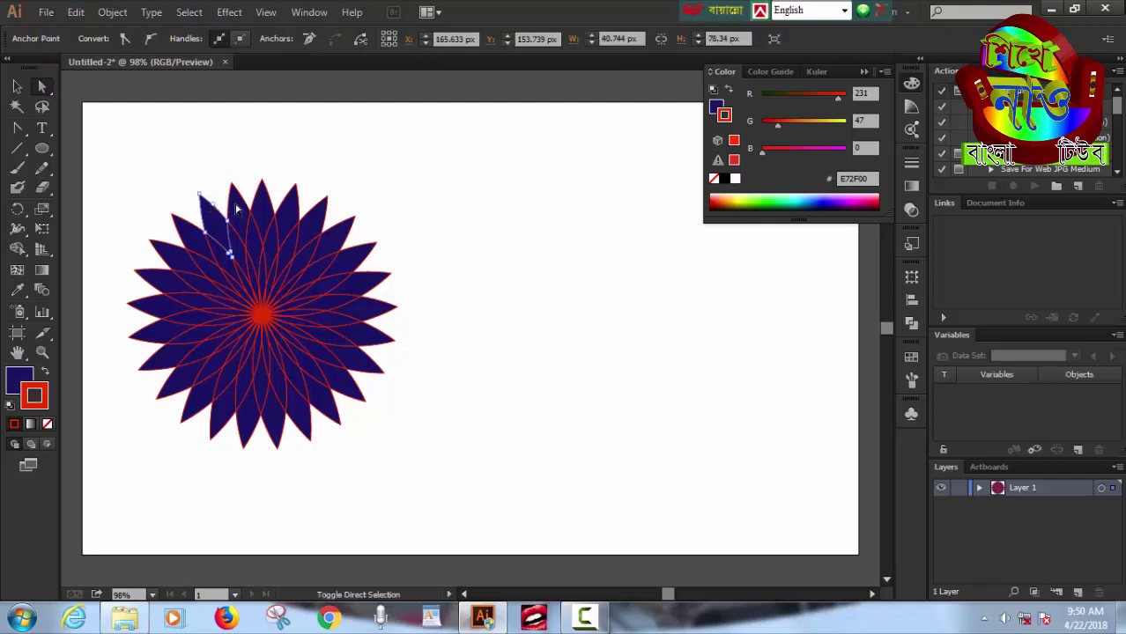
shift+click(264, 197)
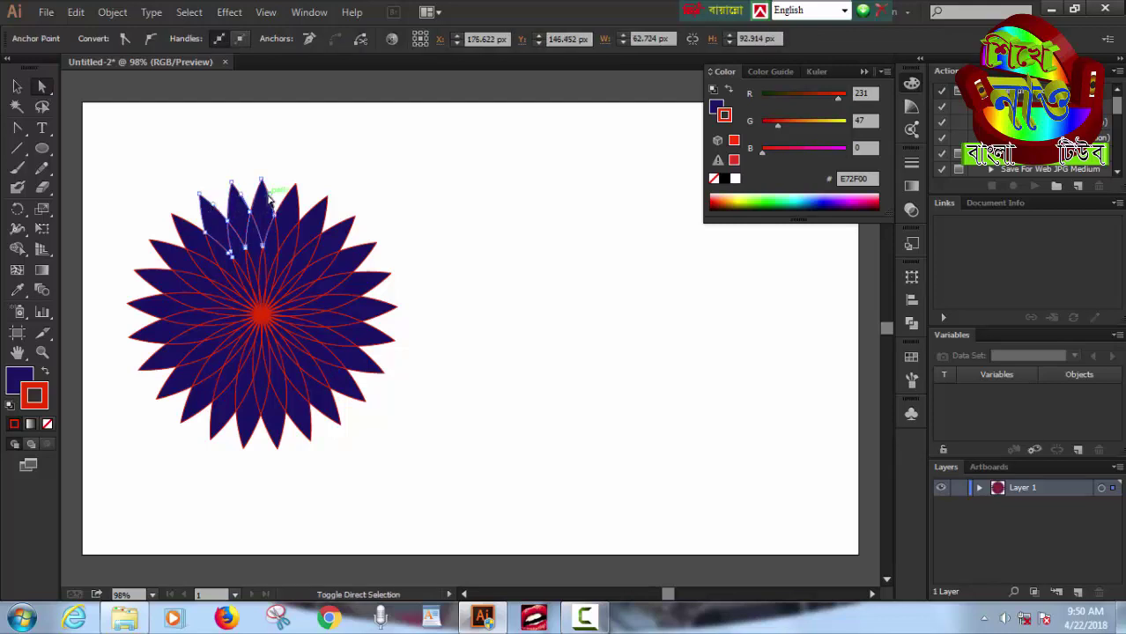
shift+click(290, 197)
shift+click(322, 207)
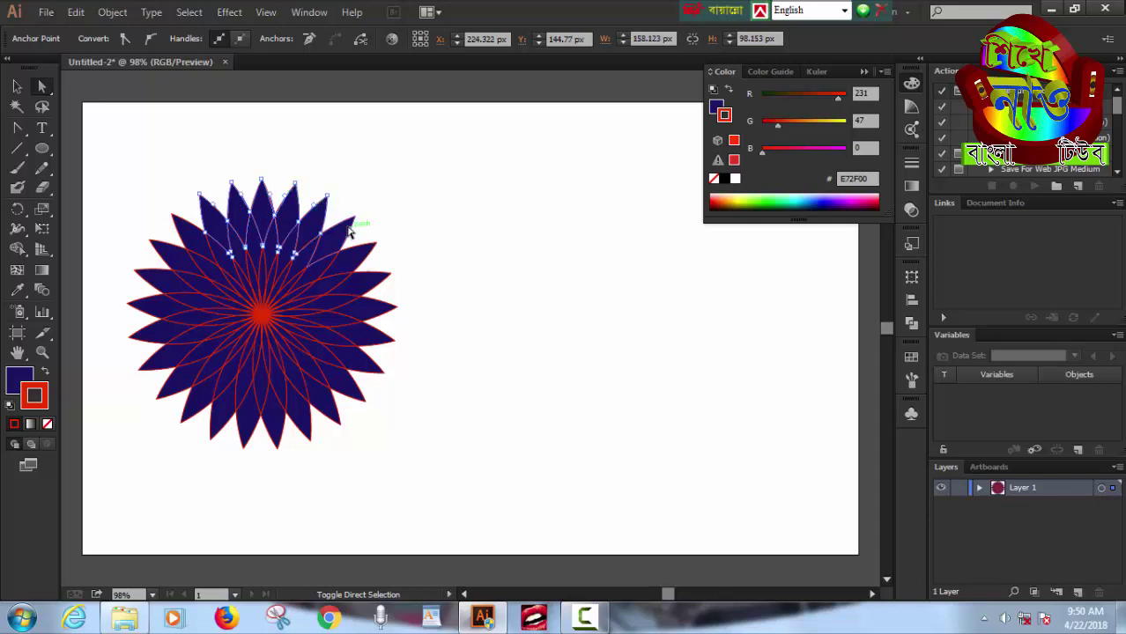
shift+click(353, 231)
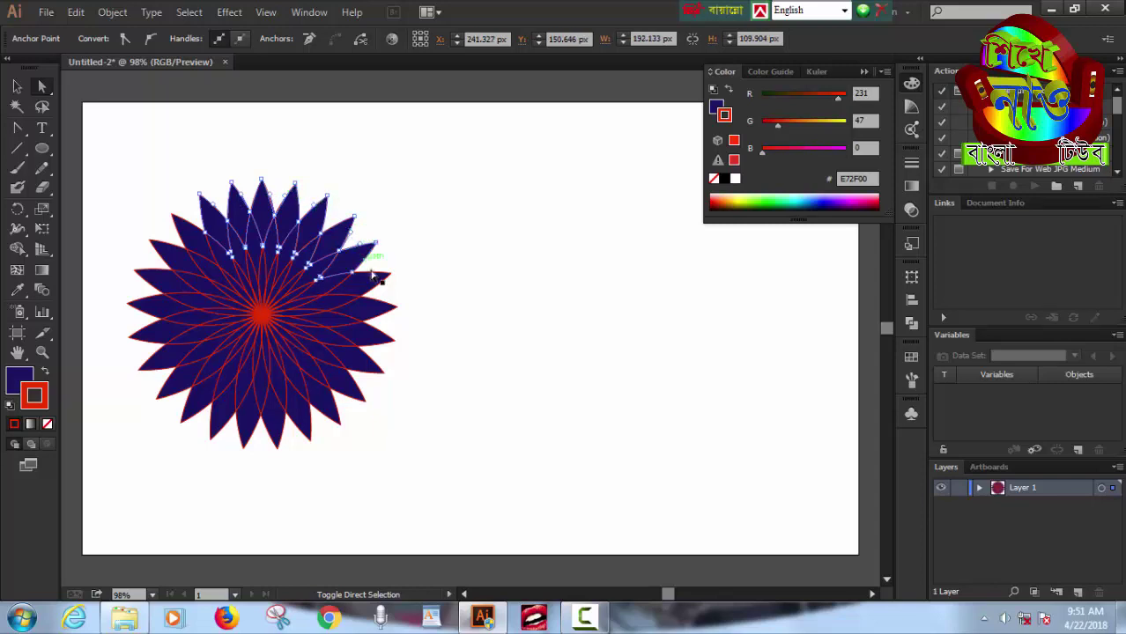
shift+click(379, 277)
shift+click(385, 308)
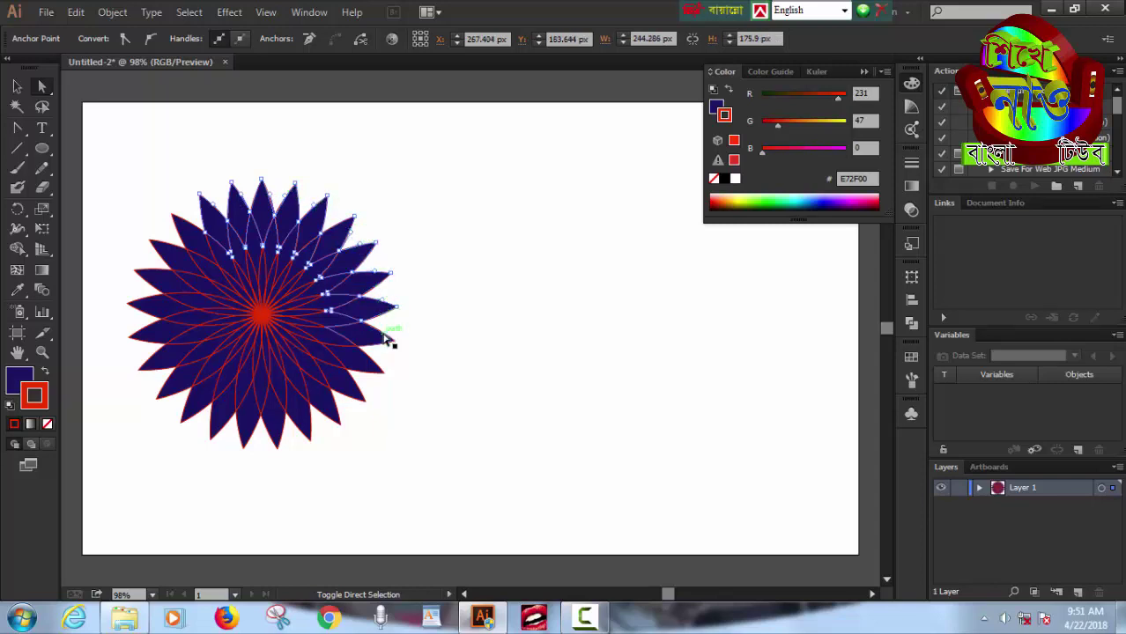
shift+click(385, 345)
shift+click(374, 373)
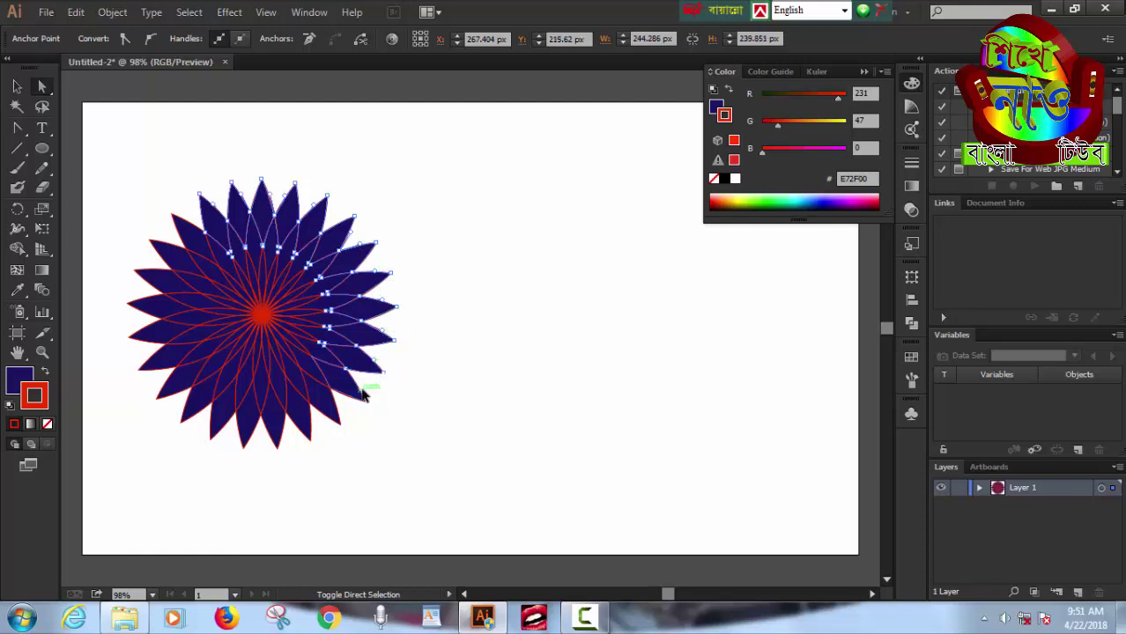
shift+click(365, 396)
shift+click(345, 421)
shift+click(284, 444)
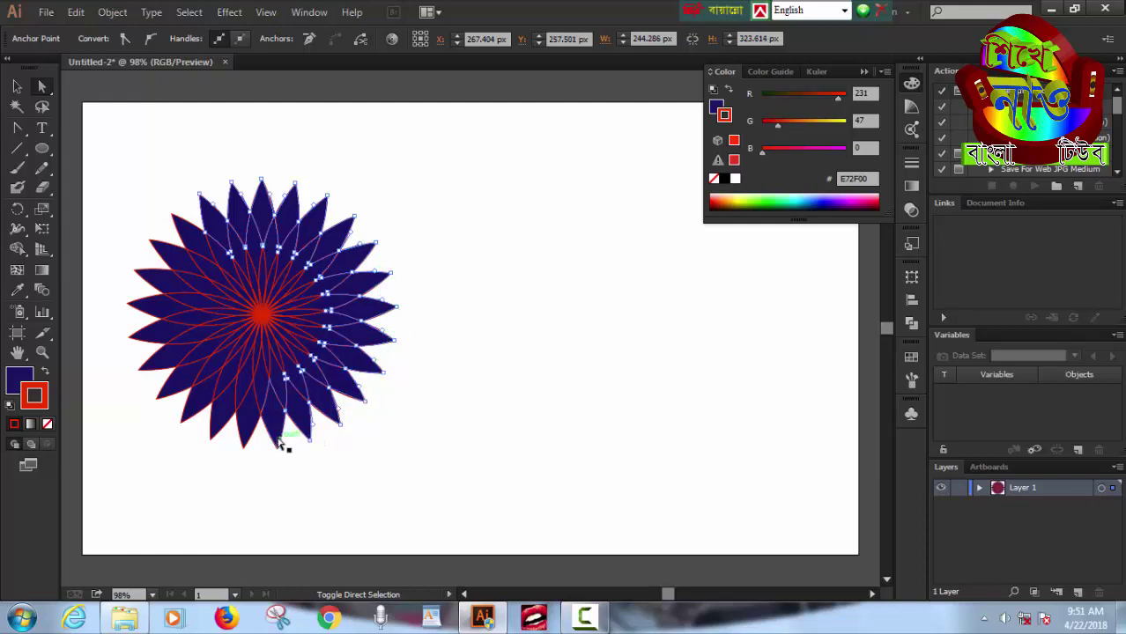
shift+click(239, 445)
shift+click(220, 434)
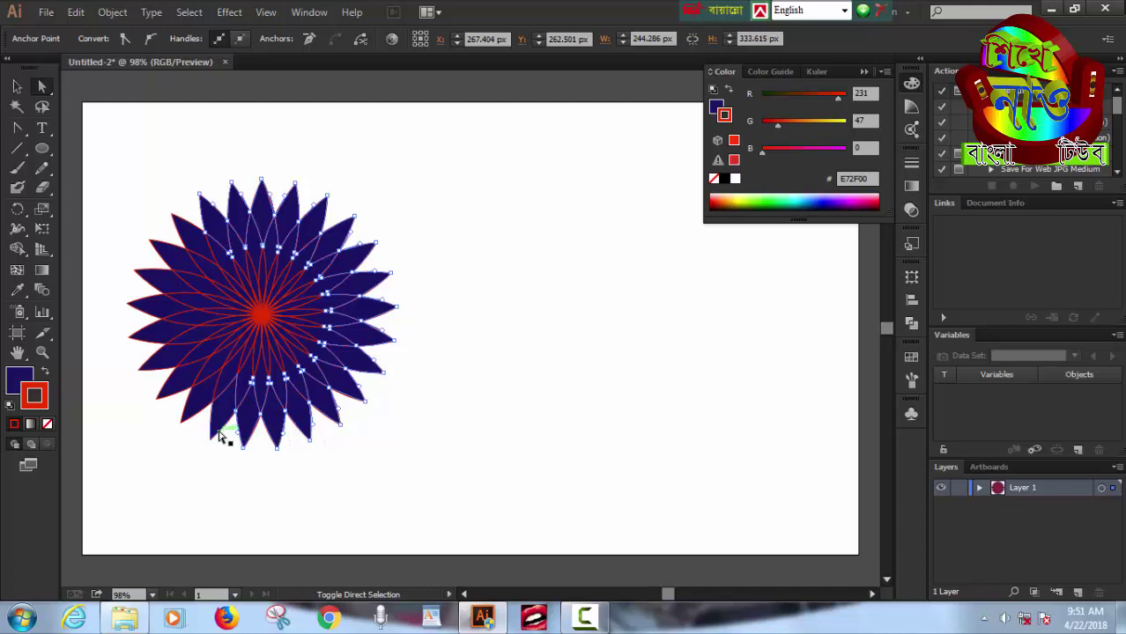
shift+click(188, 428)
shift+click(170, 394)
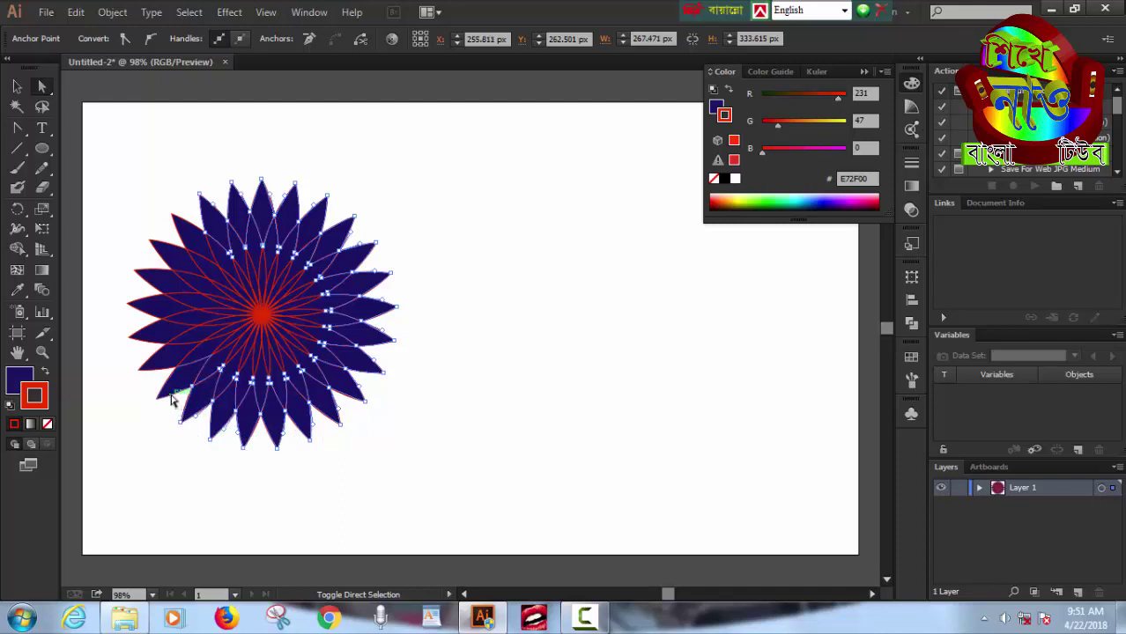
shift+click(153, 373)
shift+click(148, 344)
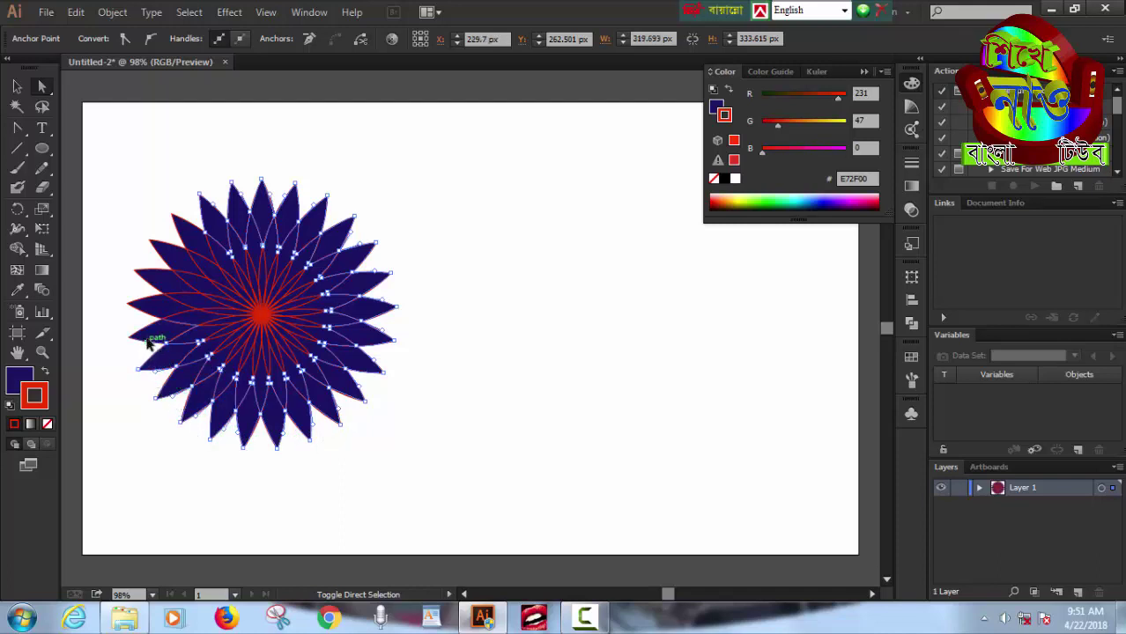
shift+click(154, 322)
shift+click(153, 283)
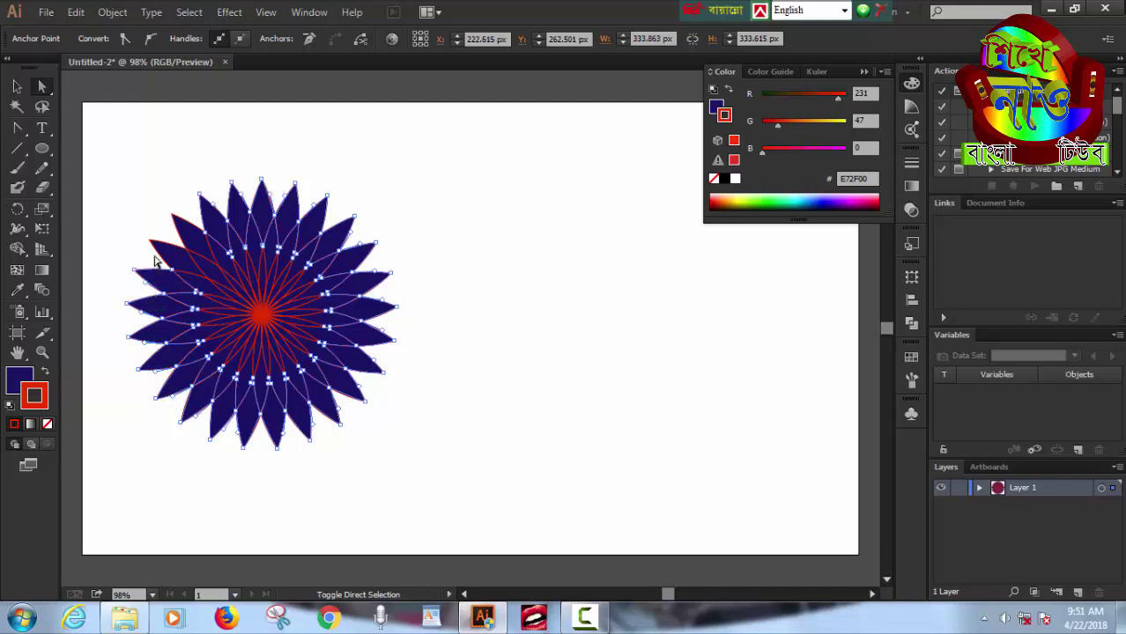
shift+click(176, 238)
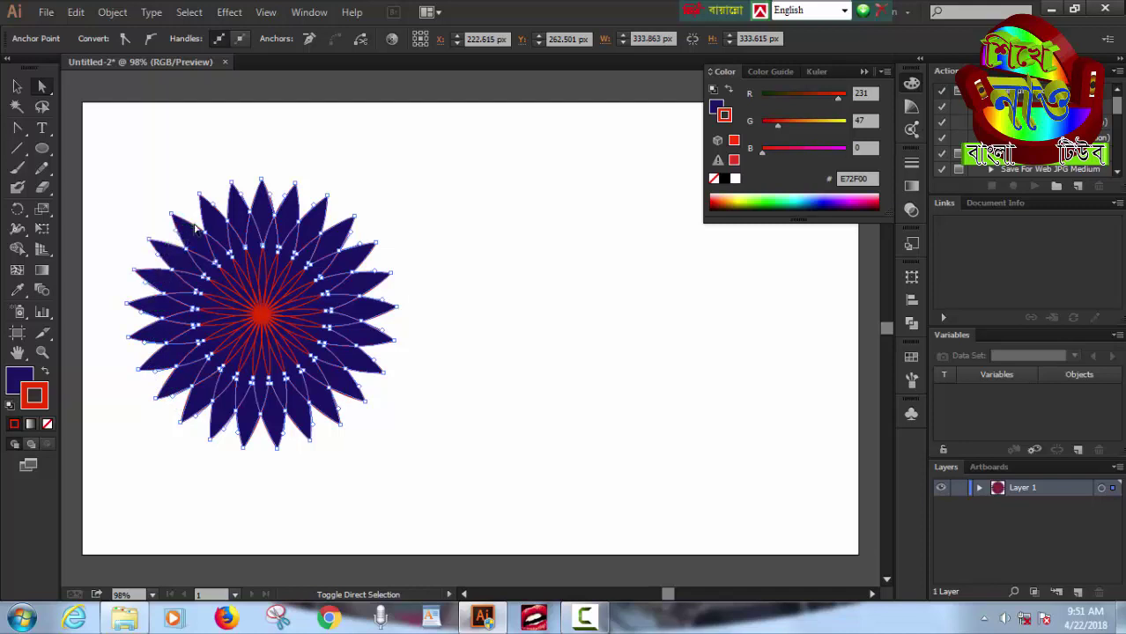
shift+click(190, 227)
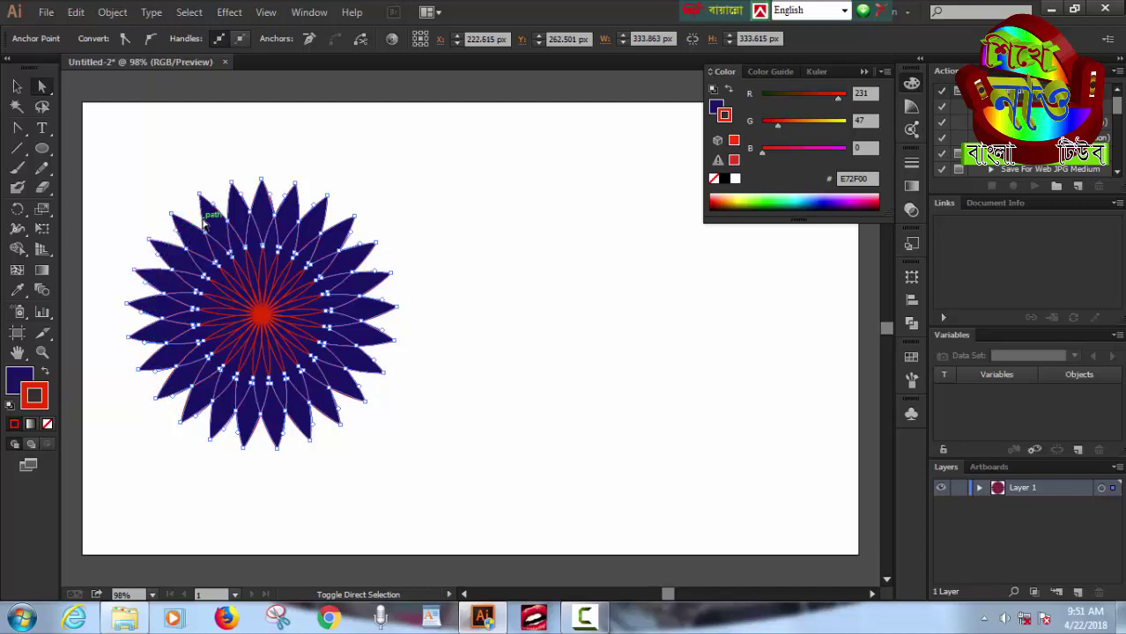
shift+click(250, 212)
- Fill the selected outer petal tips with RGB Blue and remove their stroke
click(911, 360)
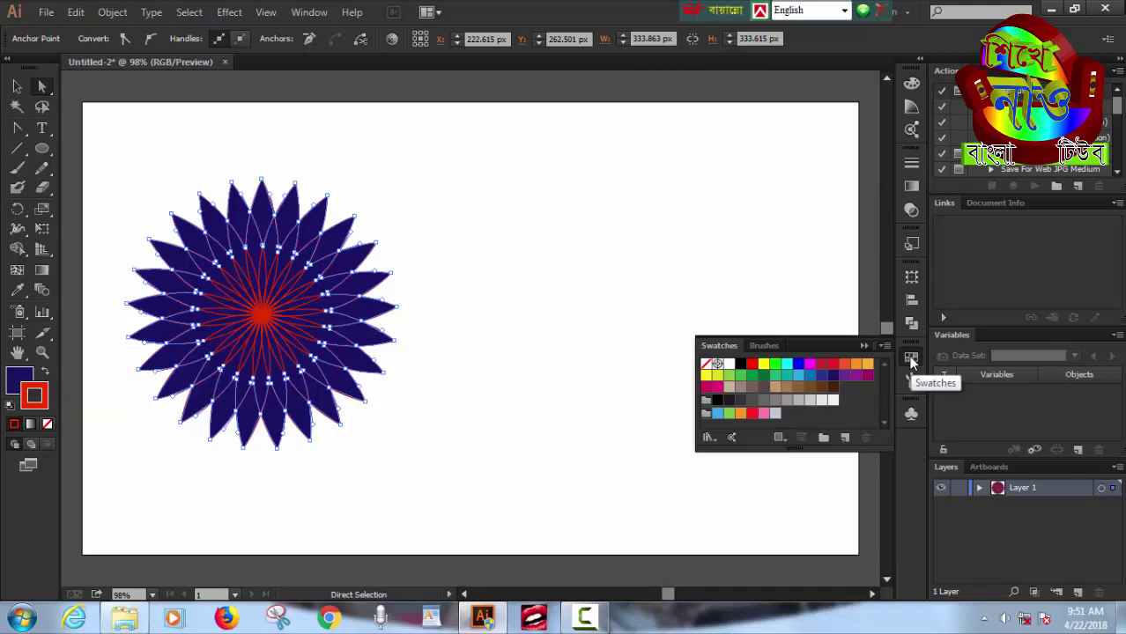
click(797, 365)
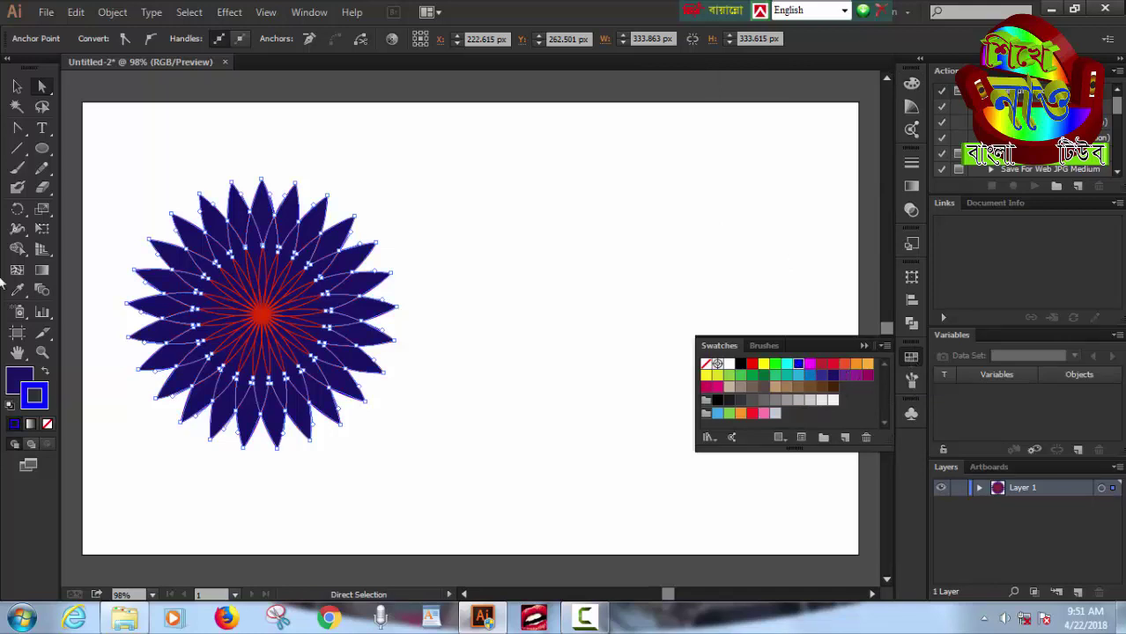
click(47, 424)
click(19, 377)
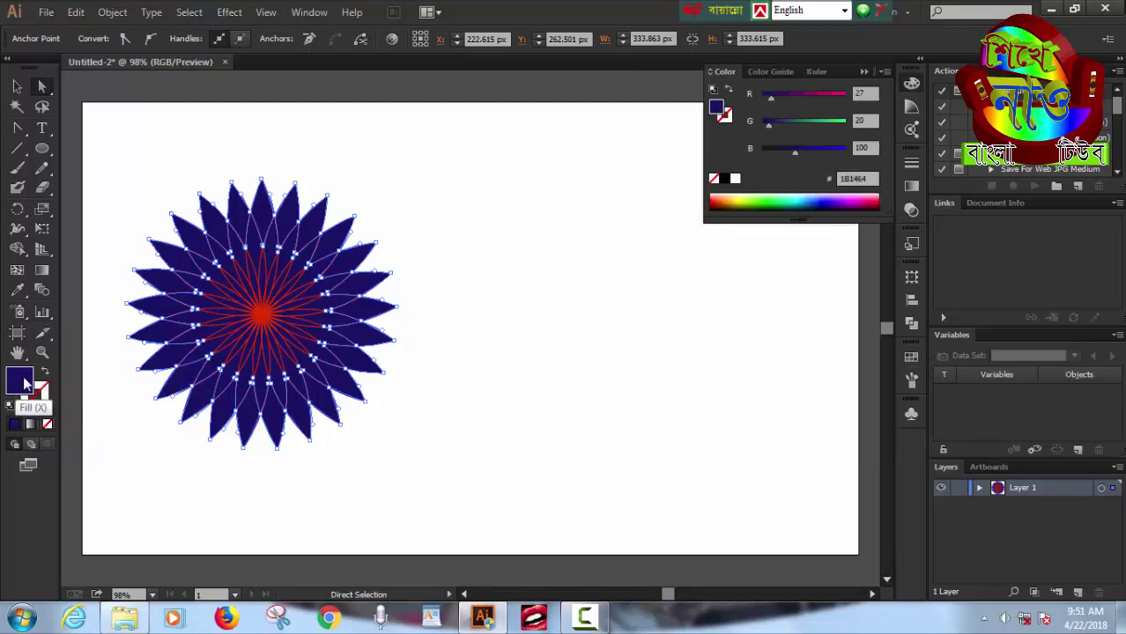
click(912, 356)
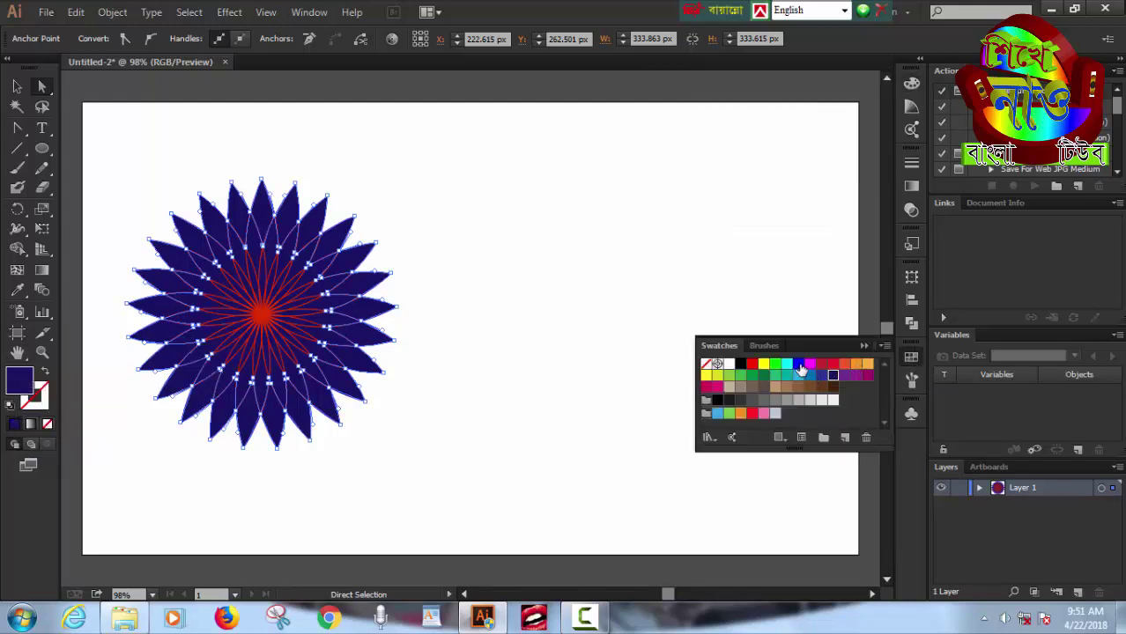
click(798, 367)
click(17, 87)
- Deselect, then start direct-selecting inner navy petal paths along the top and right
click(522, 215)
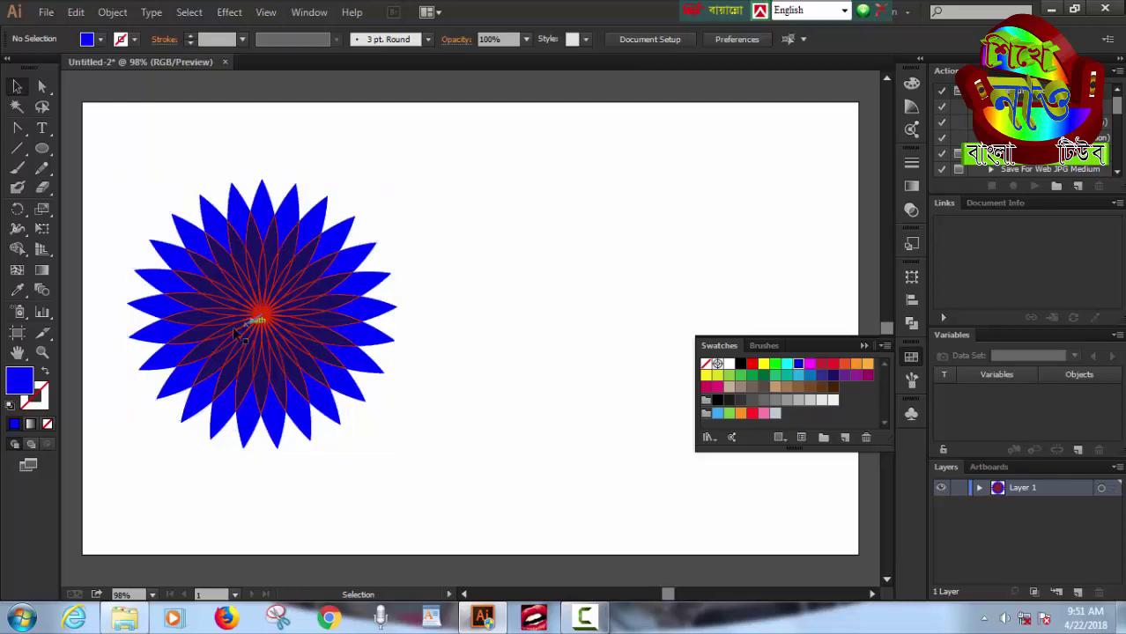
click(41, 86)
drag(240, 264, 252, 235)
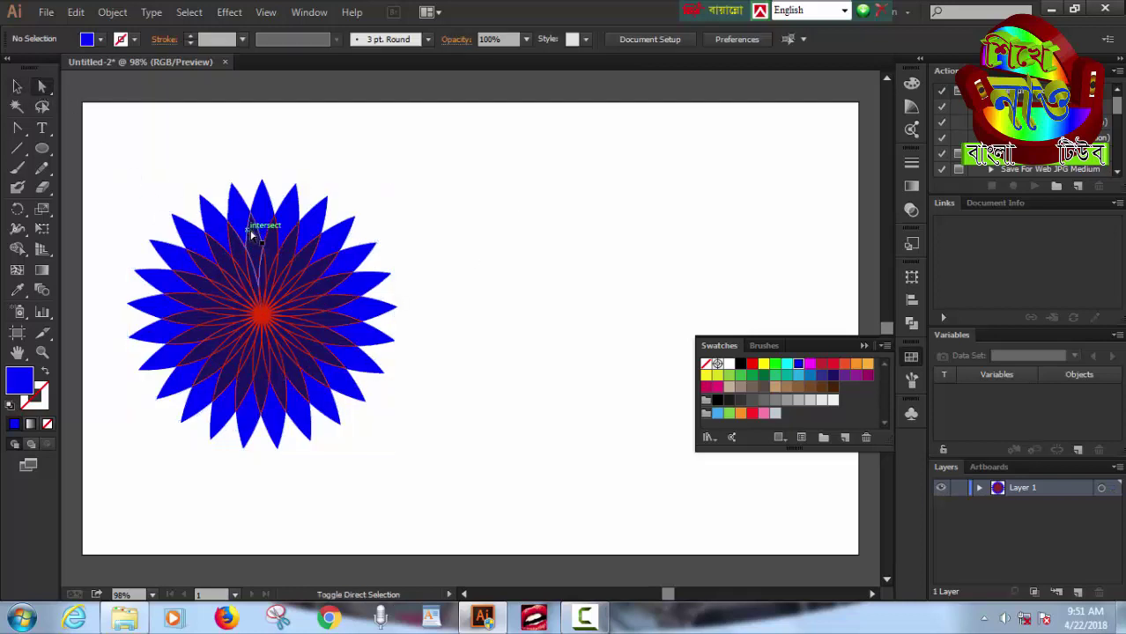
click(252, 234)
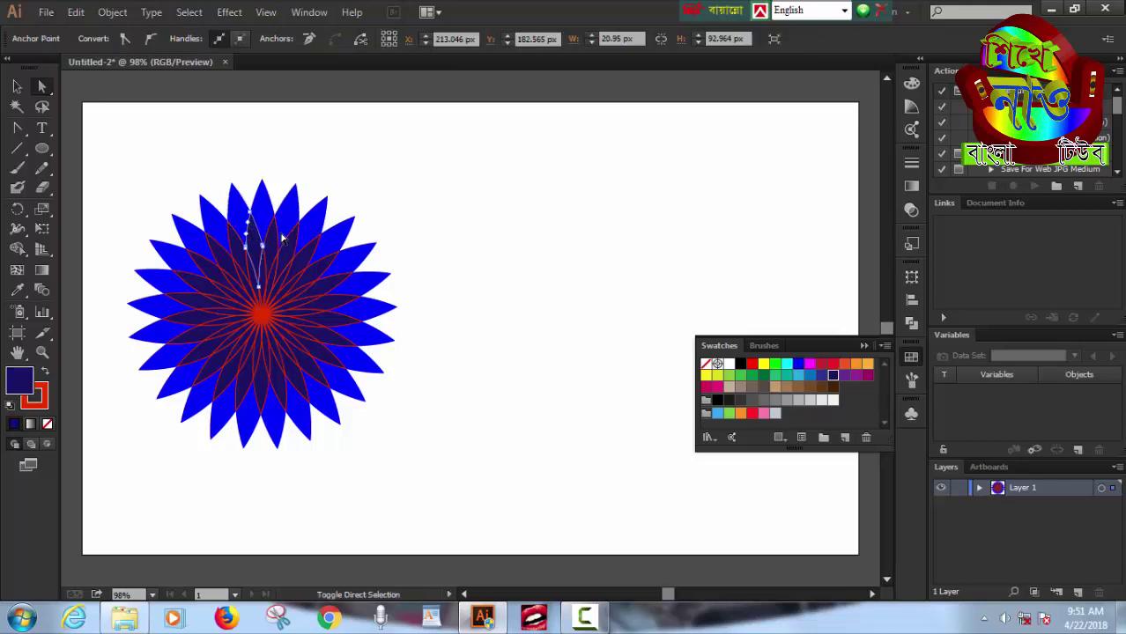
shift+click(283, 244)
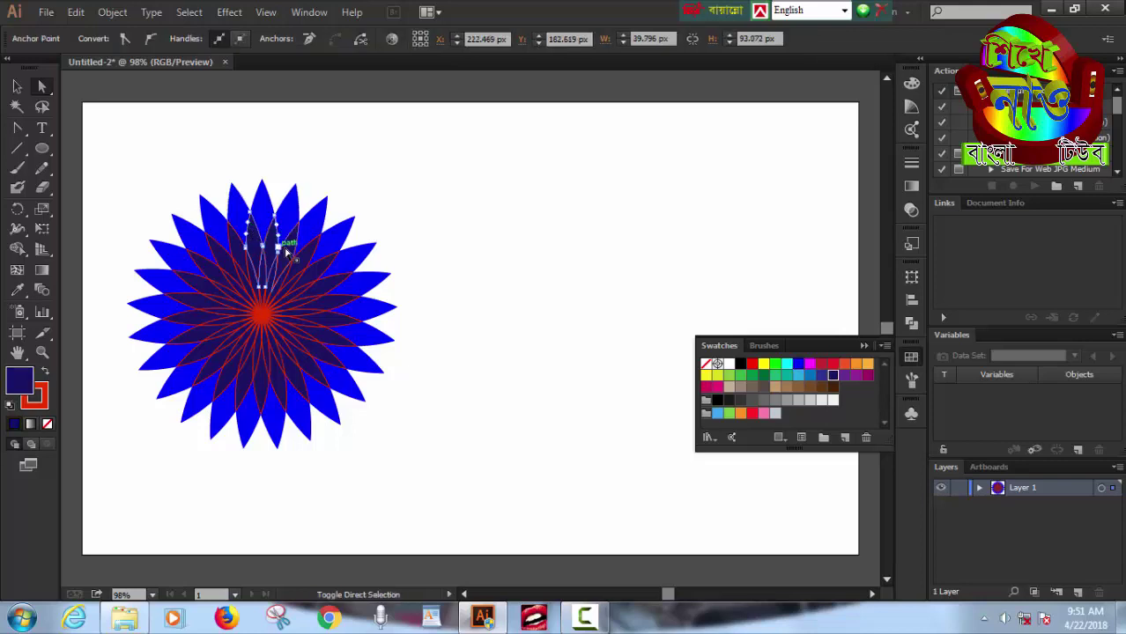
shift+click(298, 247)
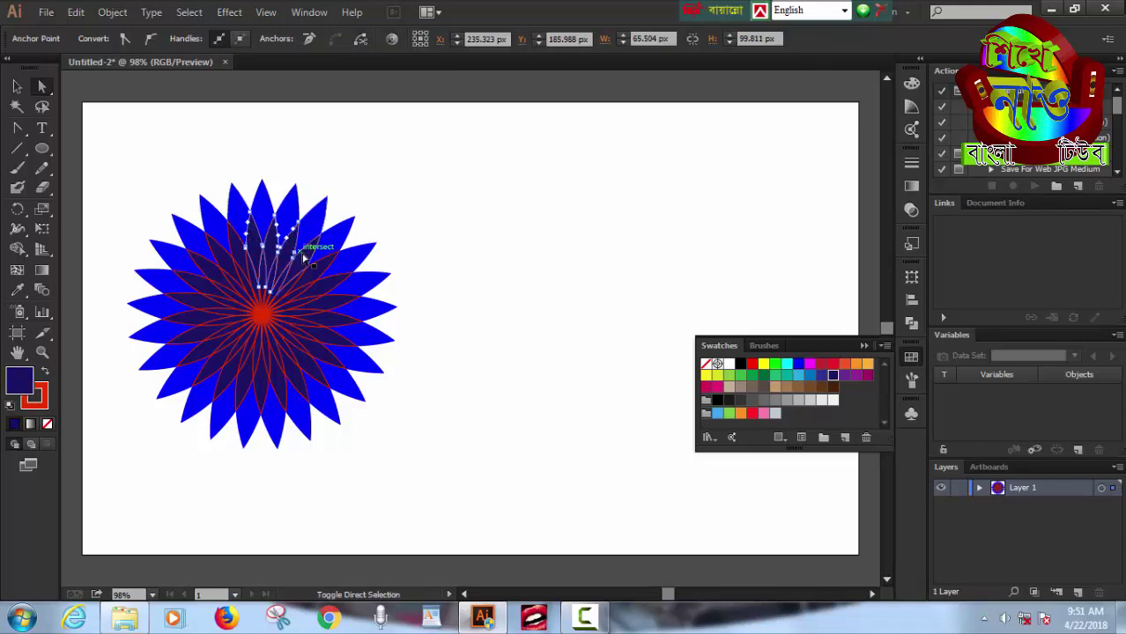
shift+click(314, 264)
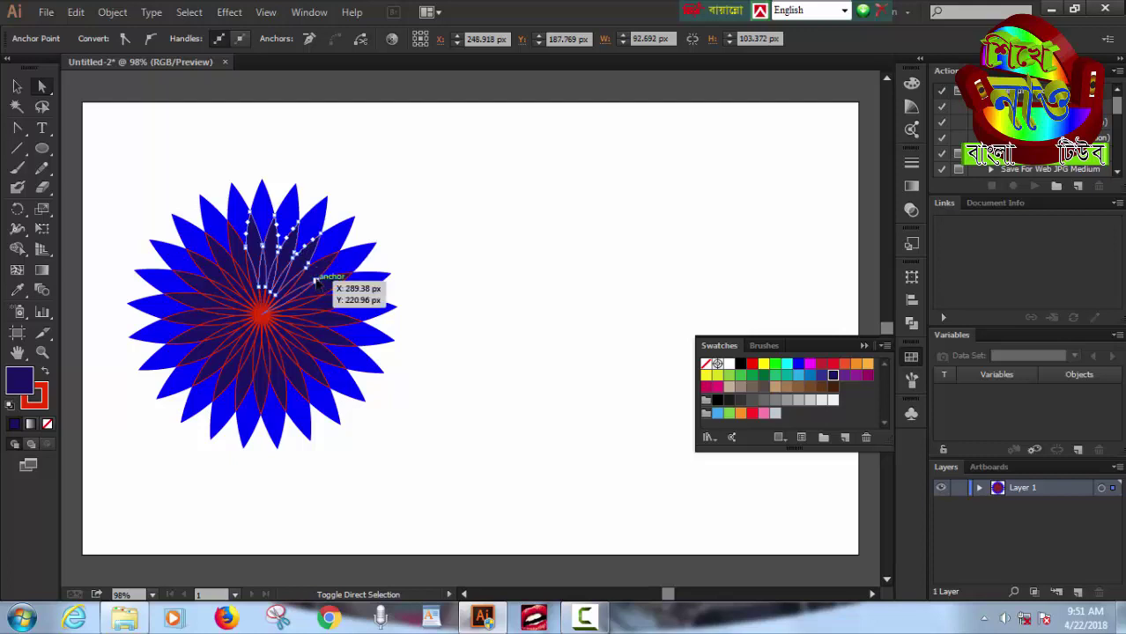
shift+click(319, 294)
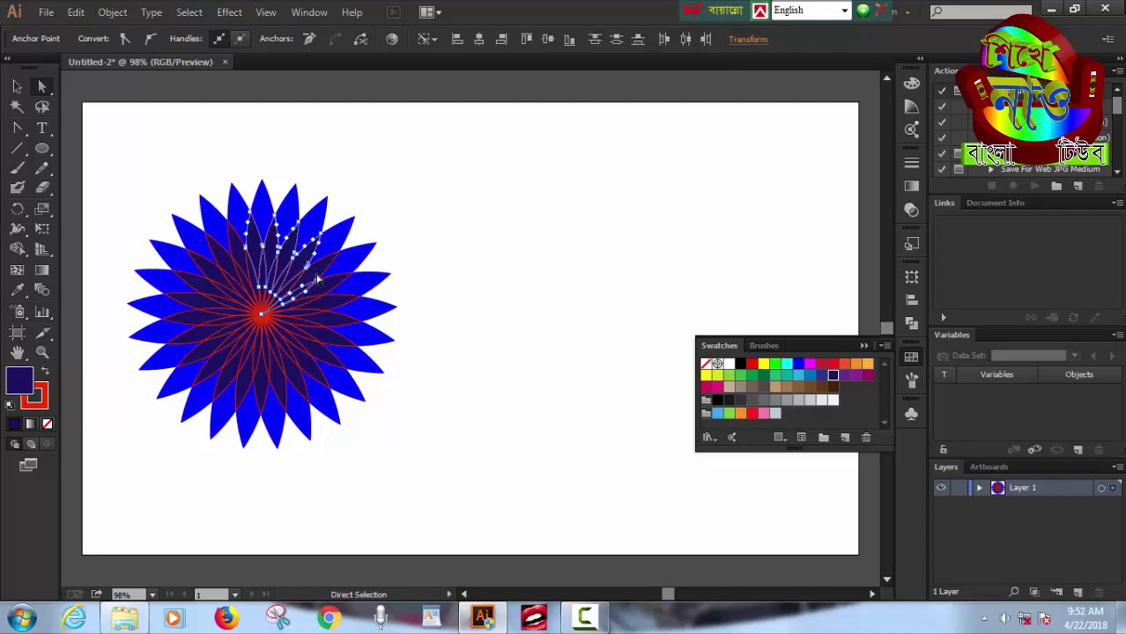
- Restart the selection and Shift-add inner navy petals all the way around the red core
click(325, 284)
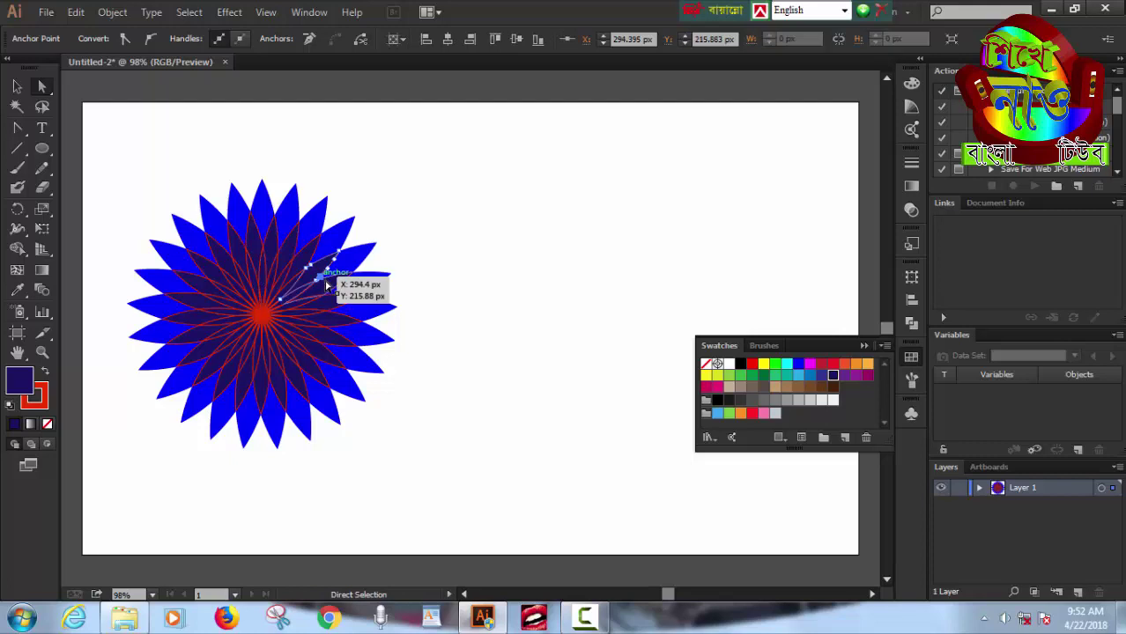
shift+click(238, 247)
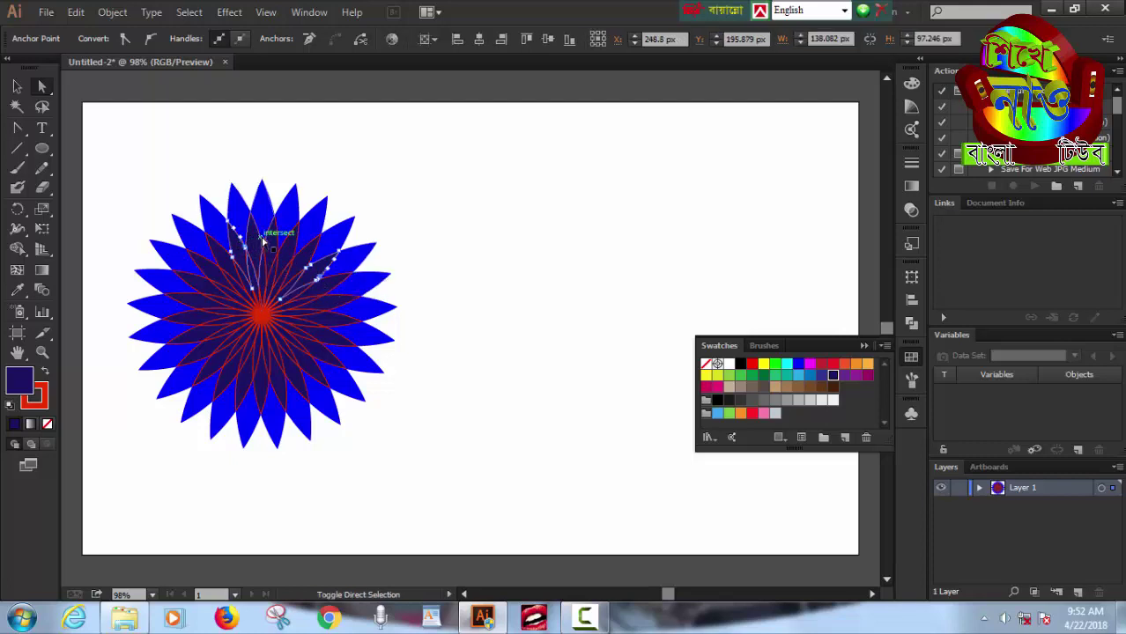
shift+click(291, 234)
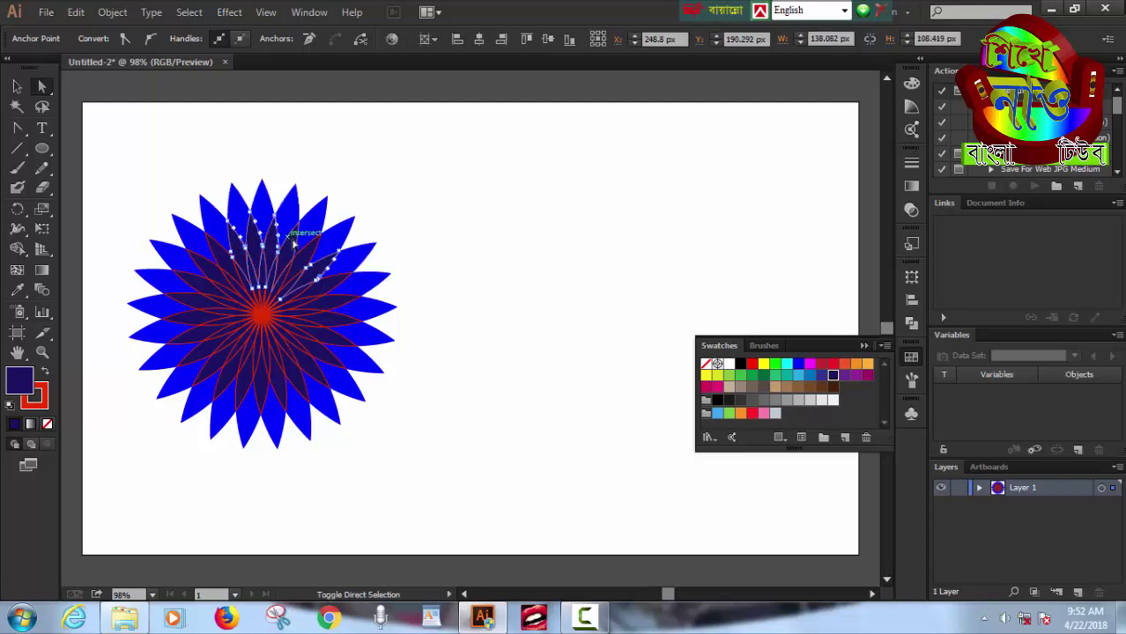
shift+click(333, 302)
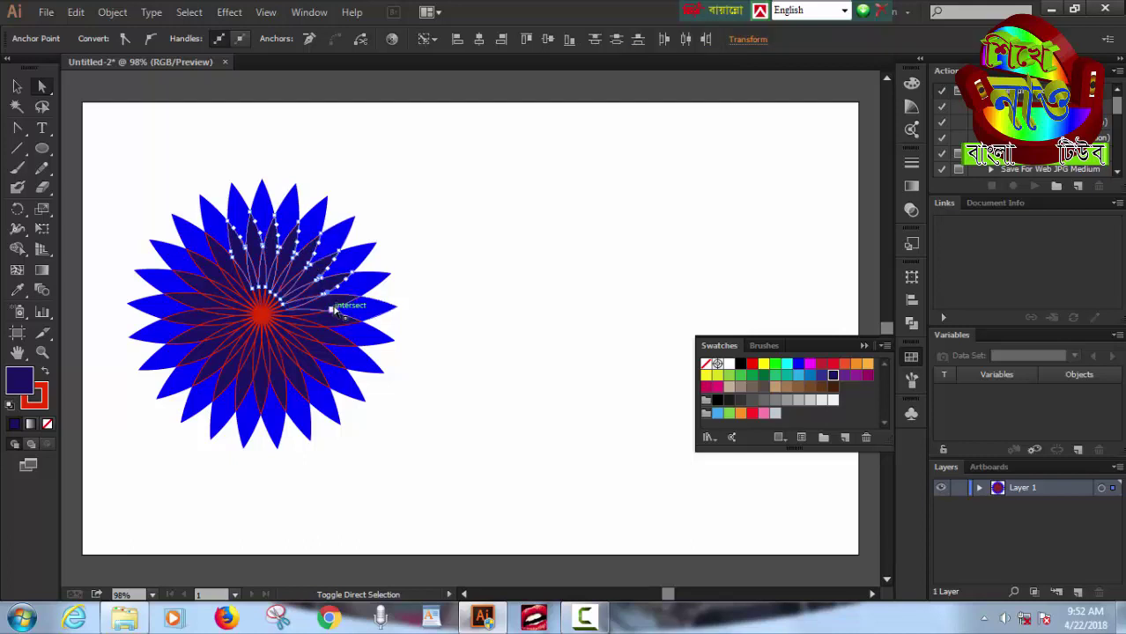
shift+click(336, 317)
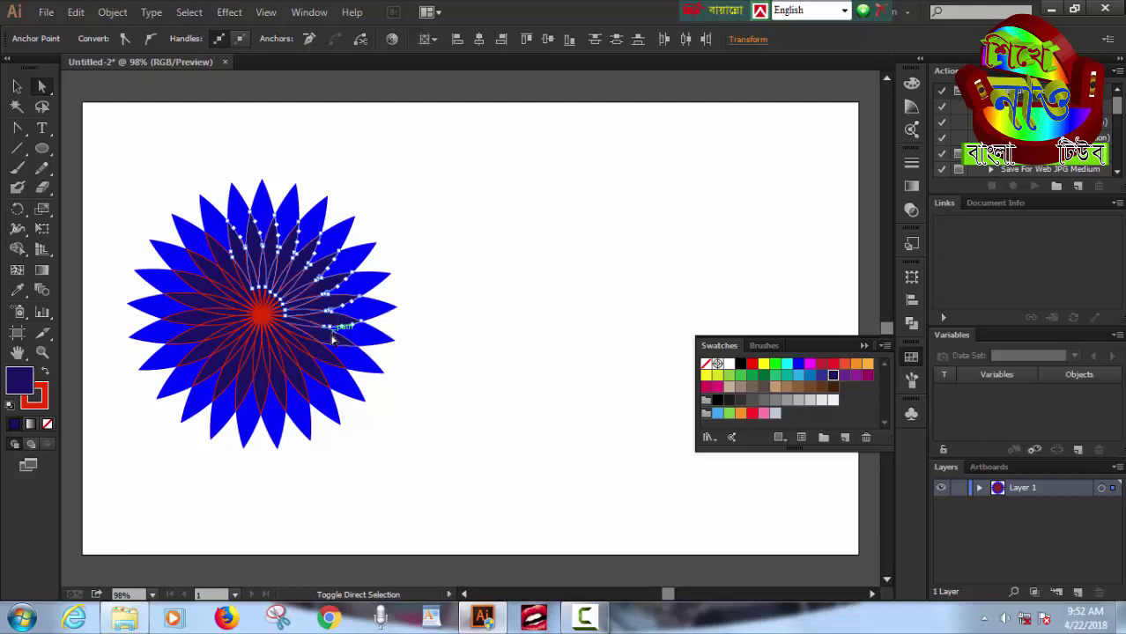
shift+click(334, 343)
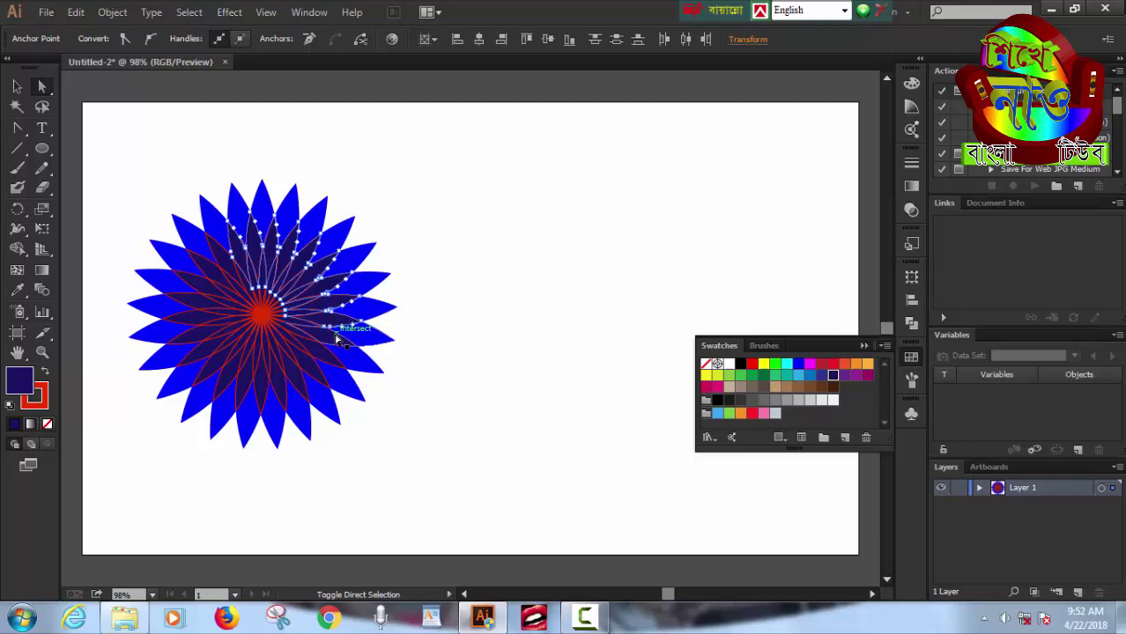
shift+click(319, 378)
shift+click(299, 398)
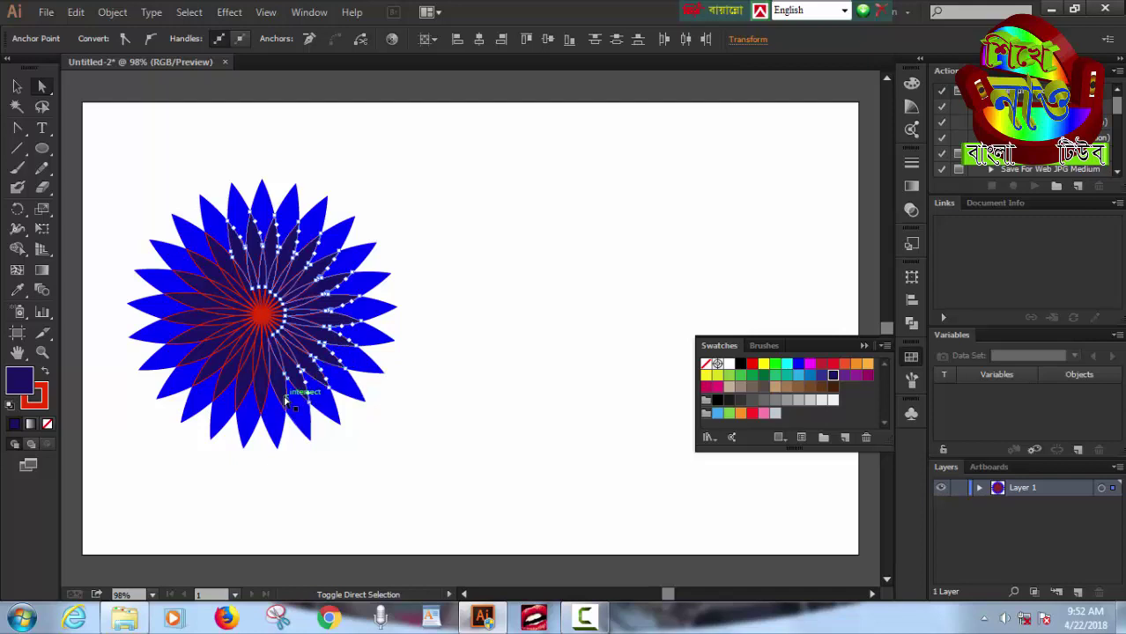
shift+click(264, 402)
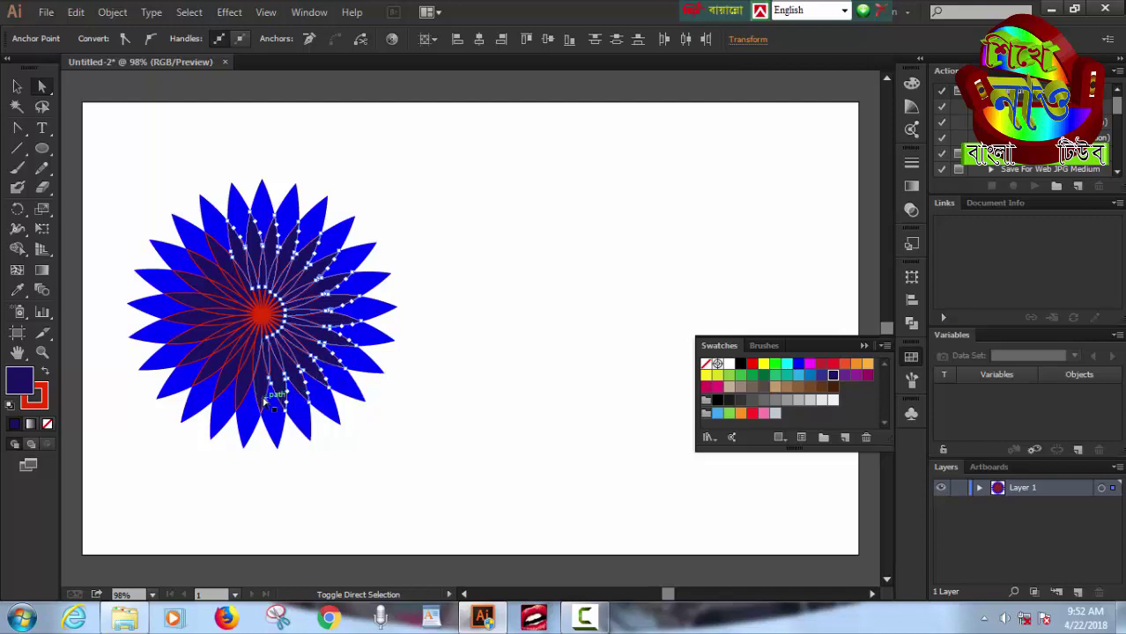
shift+click(247, 400)
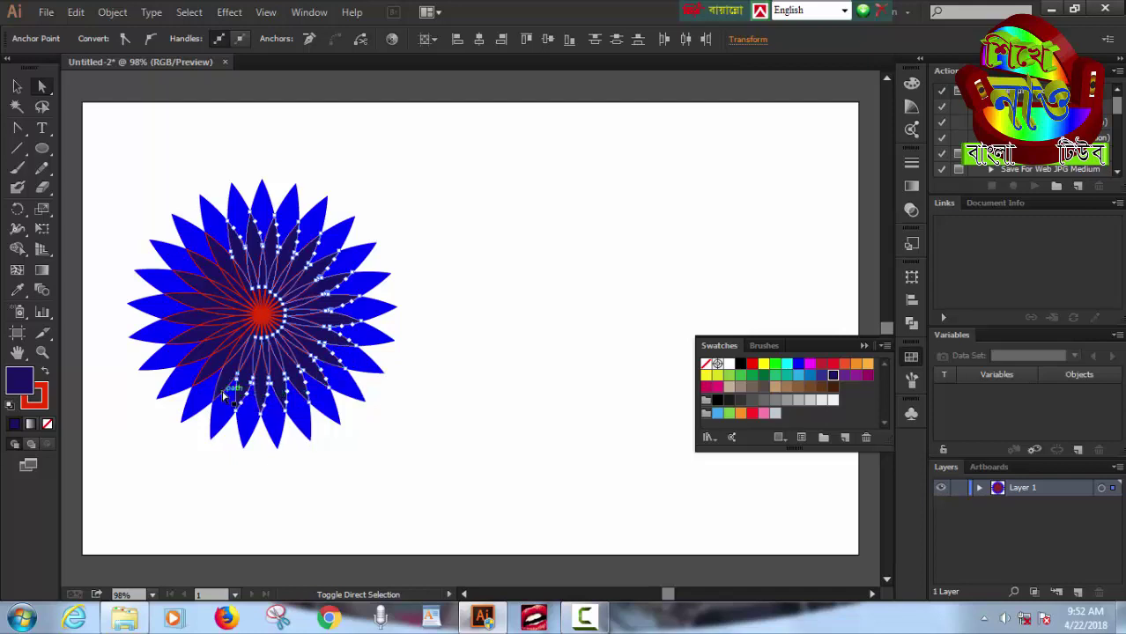
shift+click(220, 386)
shift+click(204, 375)
shift+click(190, 349)
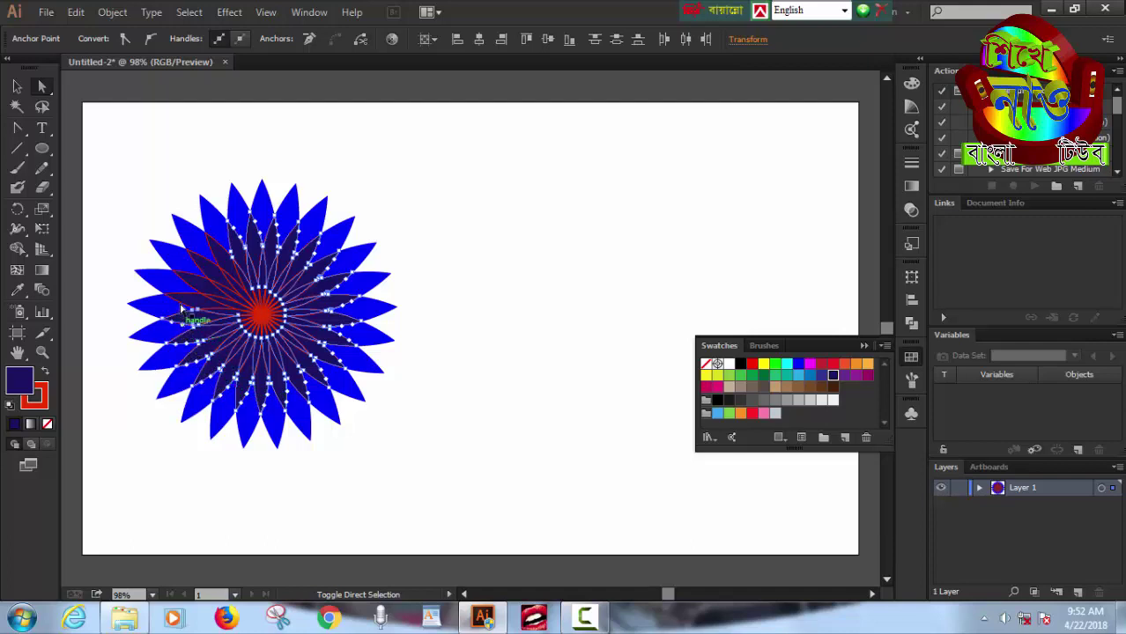
shift+click(185, 318)
shift+click(186, 290)
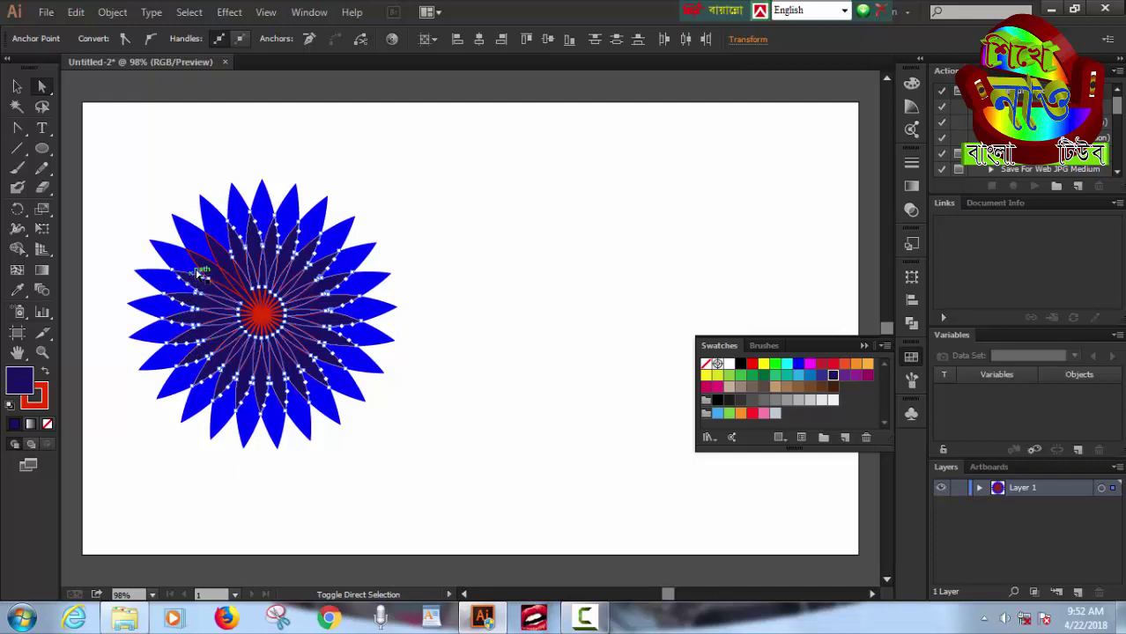
- Add the last upper-left petal to the selection and fill all selected inner petals with White
shift+click(211, 263)
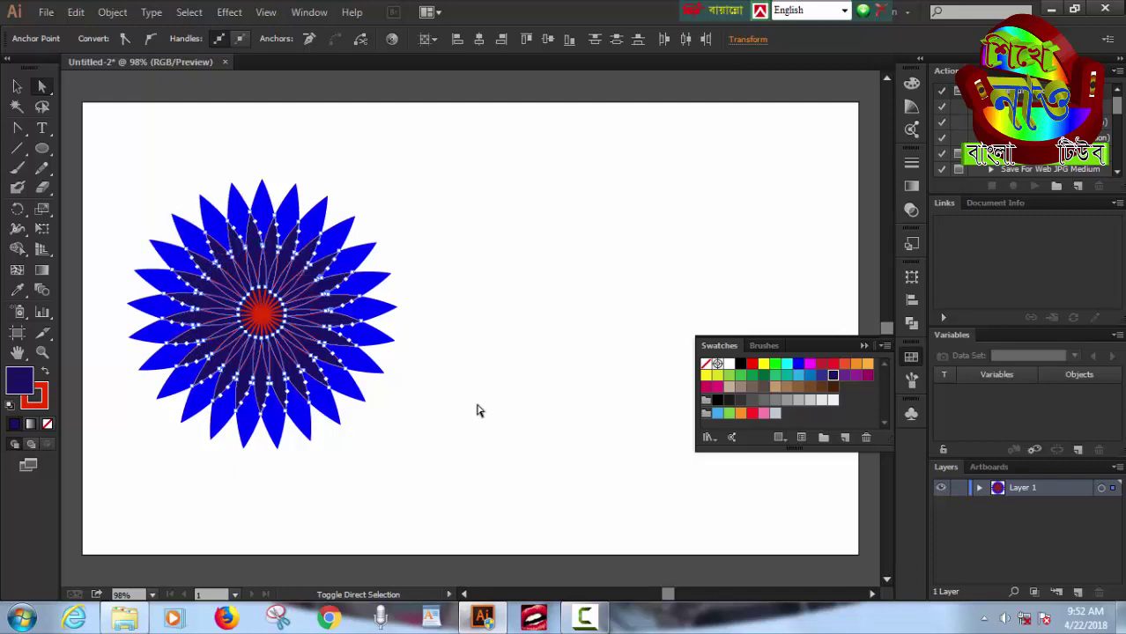
click(728, 363)
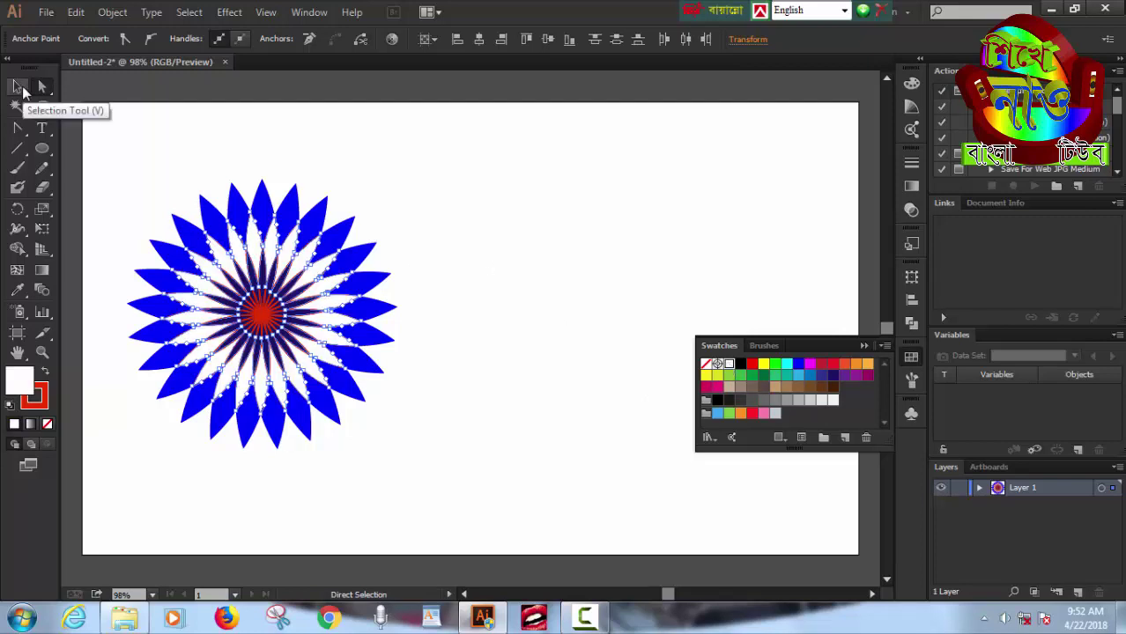
click(19, 88)
click(423, 231)
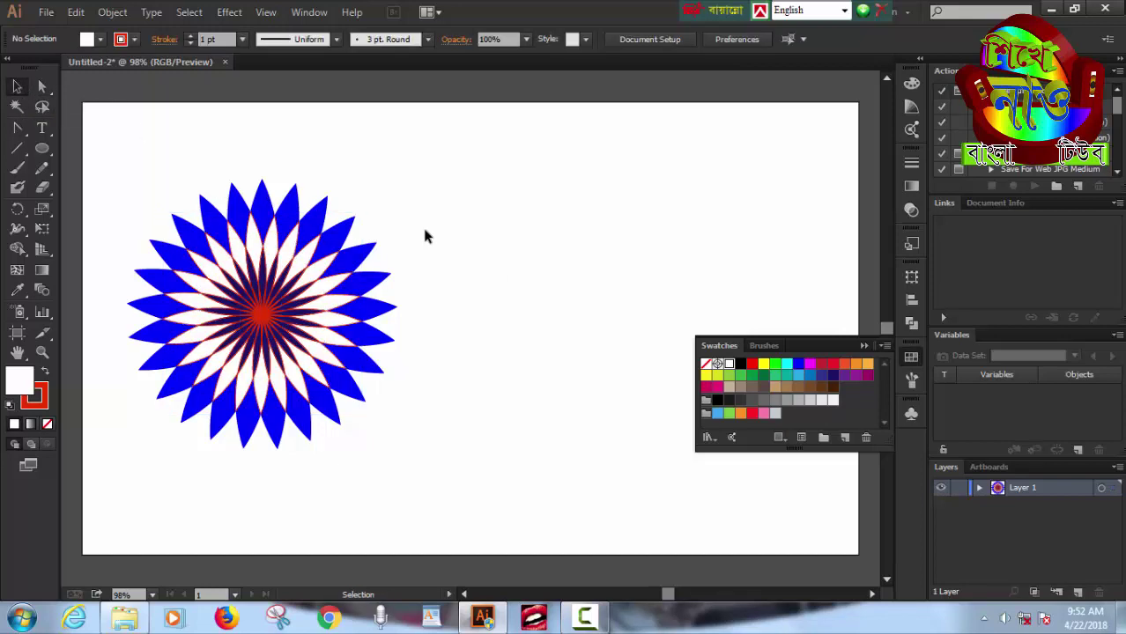